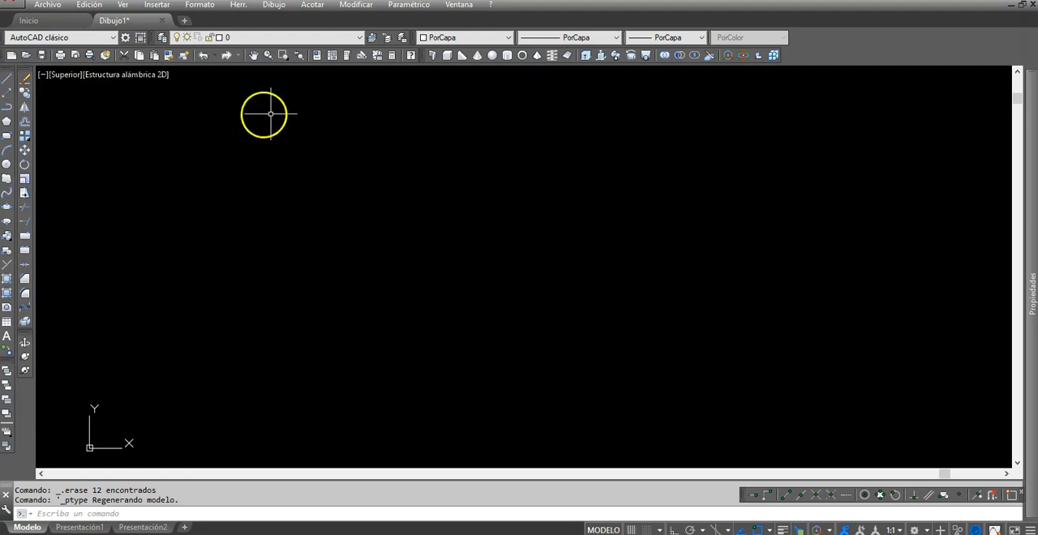
left_click(275, 5)
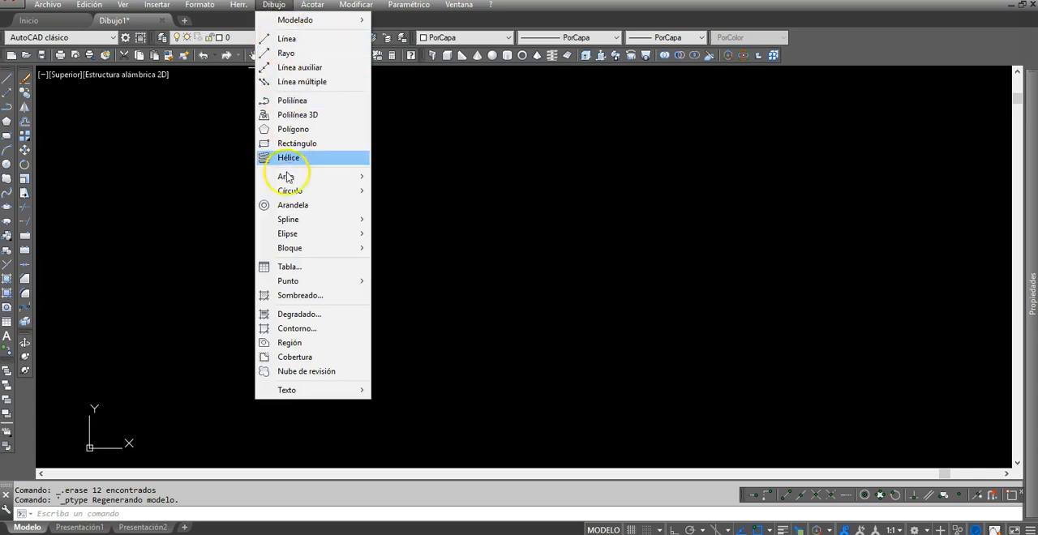
key("Escape")
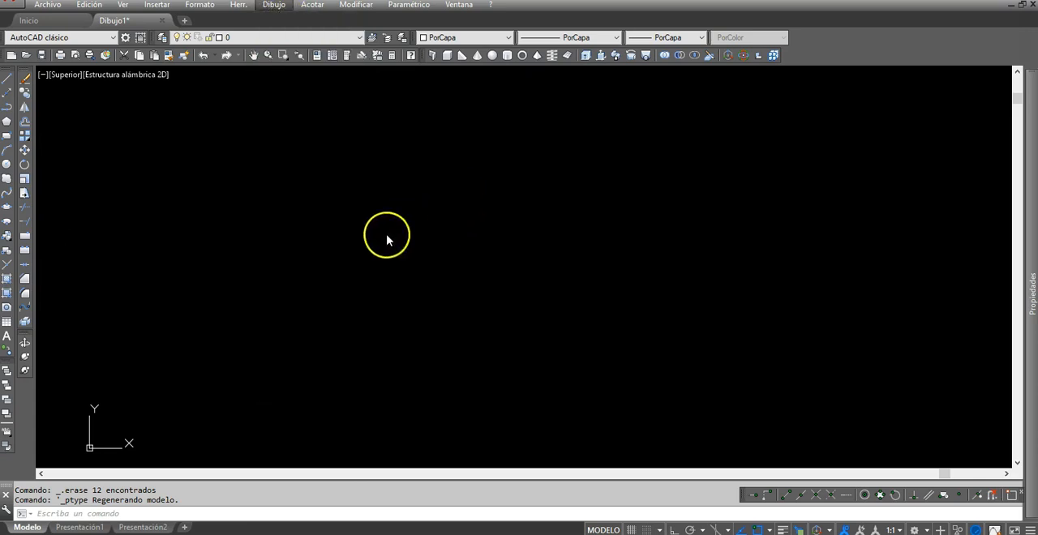
Step: Draw a zigzag chain of five connected line segments that cross each other in the middle of the drawing area
left_click(8, 78)
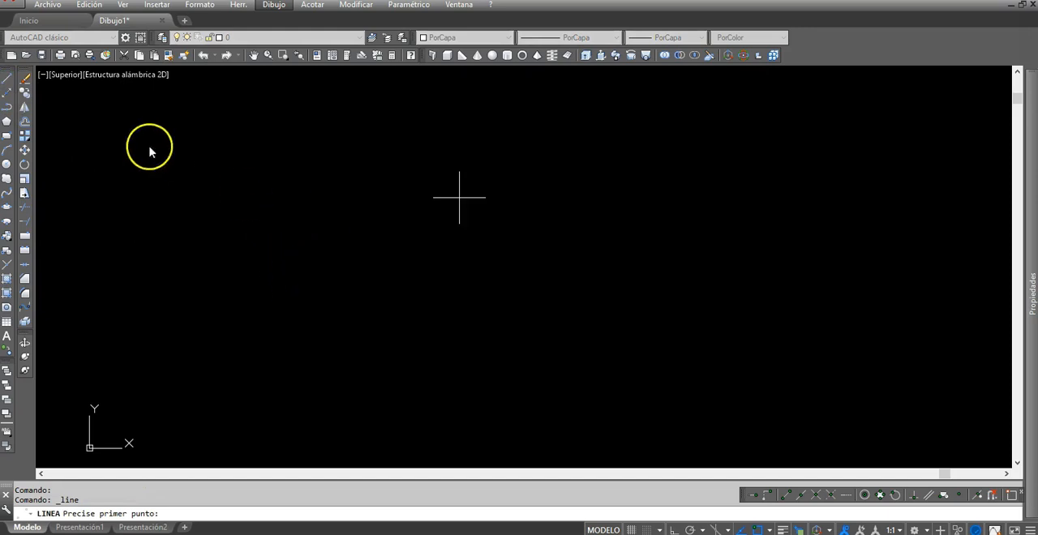
left_click(346, 302)
left_click(530, 148)
left_click(549, 339)
left_click(666, 256)
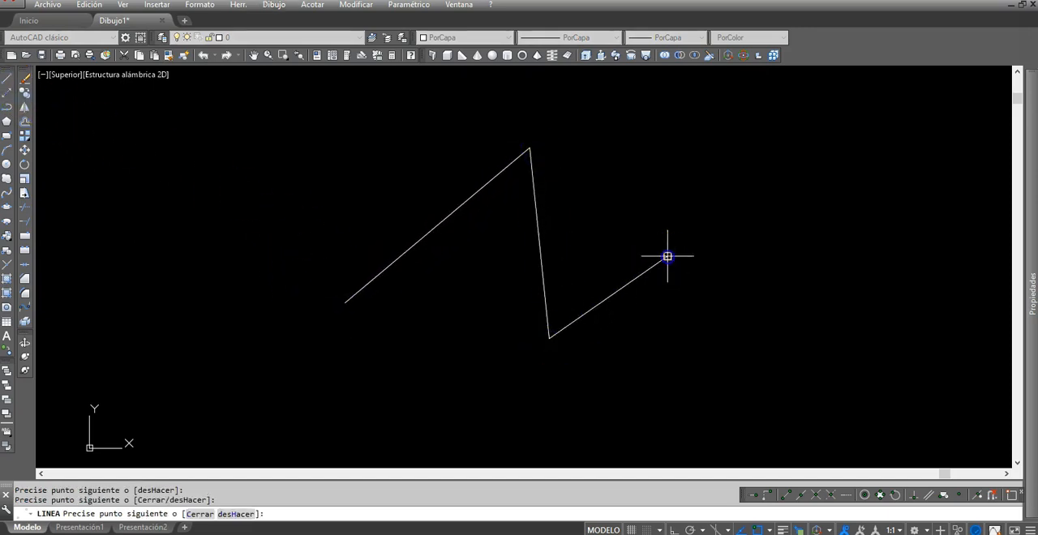
left_click(383, 151)
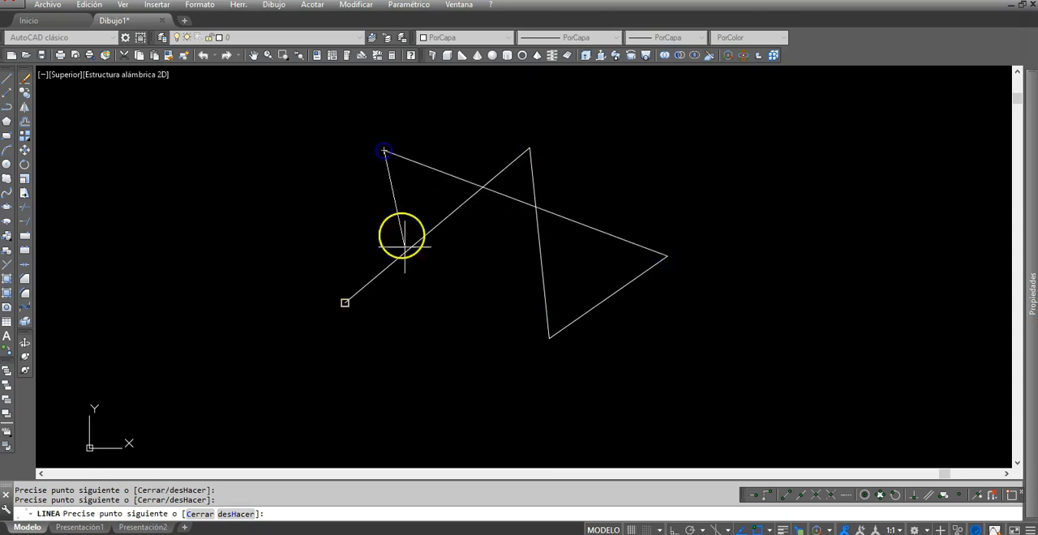
left_click(397, 329)
key("Return")
left_click(395, 289)
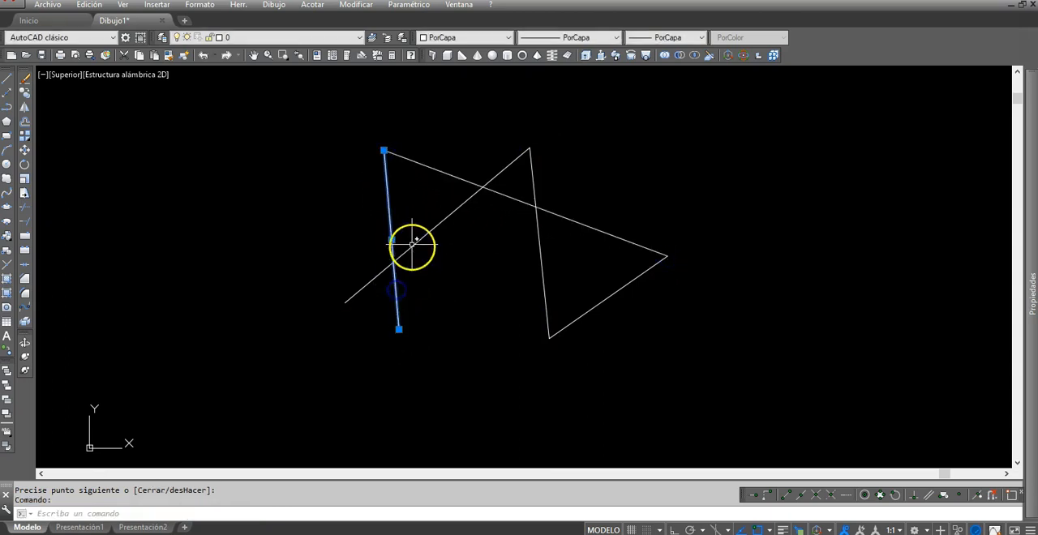
key("Escape")
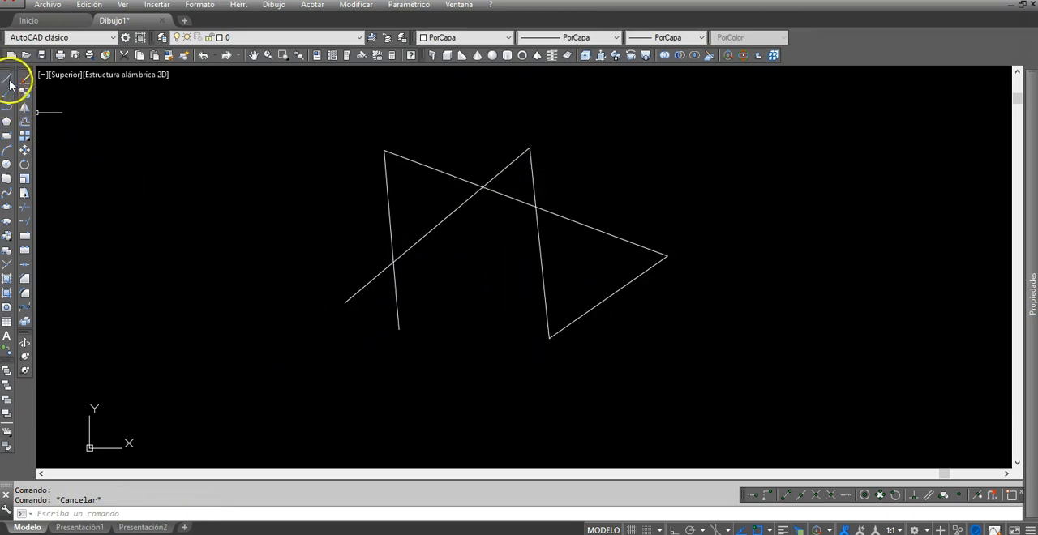
Step: Draw a single separate slanted line above and to the left of the zigzag
left_click(276, 6)
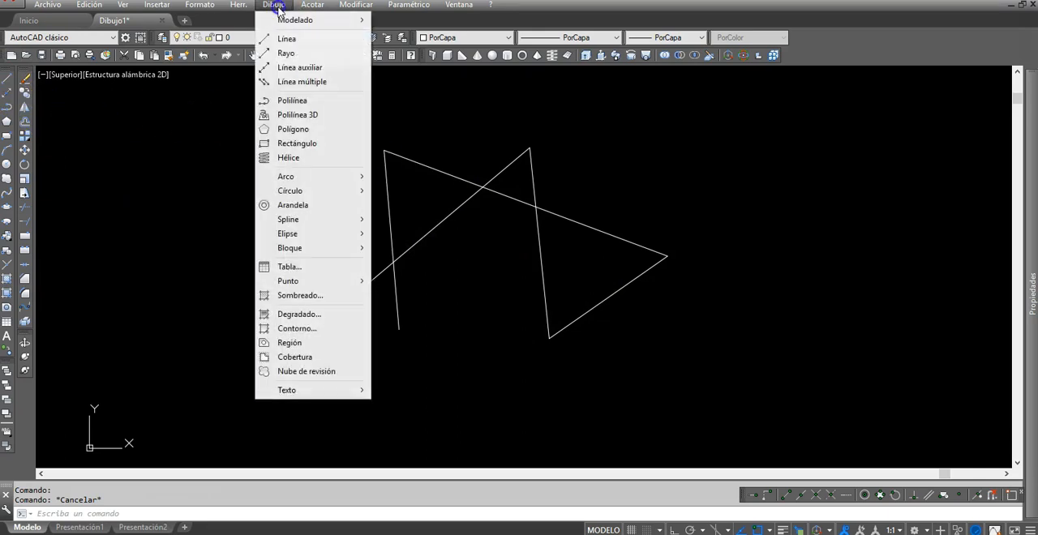
left_click(305, 41)
left_click(269, 182)
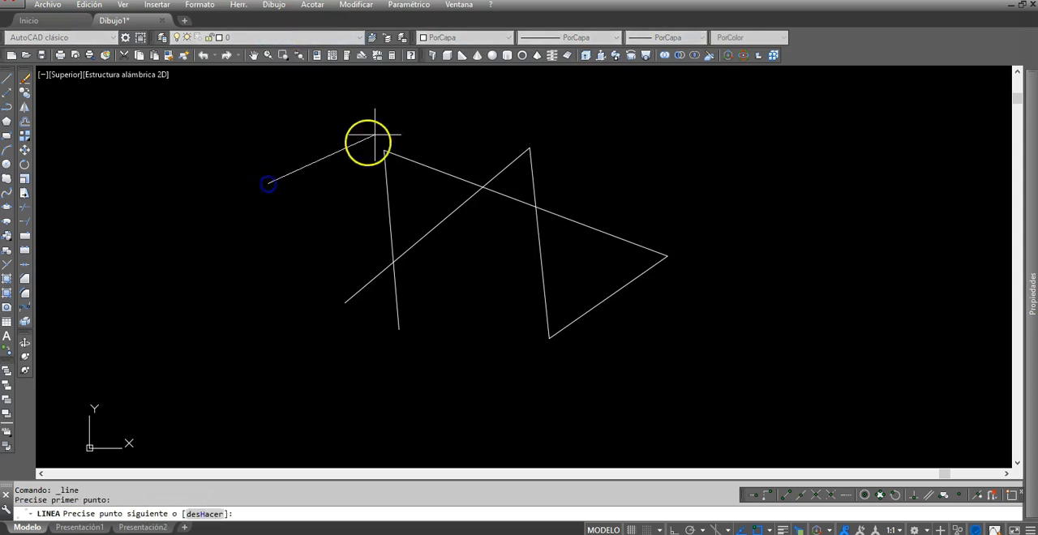
left_click(397, 117)
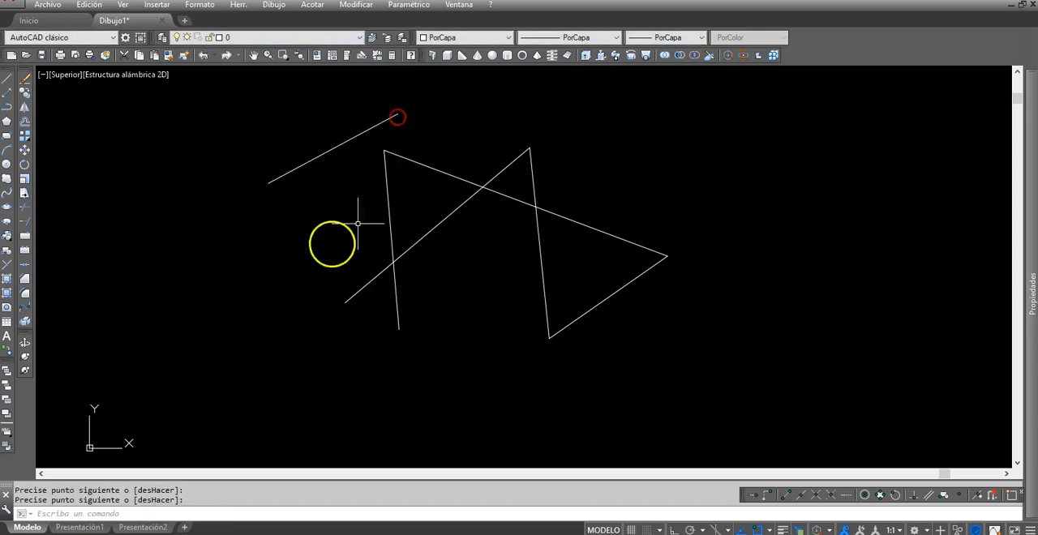
Step: Draw two connected line segments with the L (LINEA) command, forming a sharp corner left of the zigzag and ending inside it
left_click(81, 513)
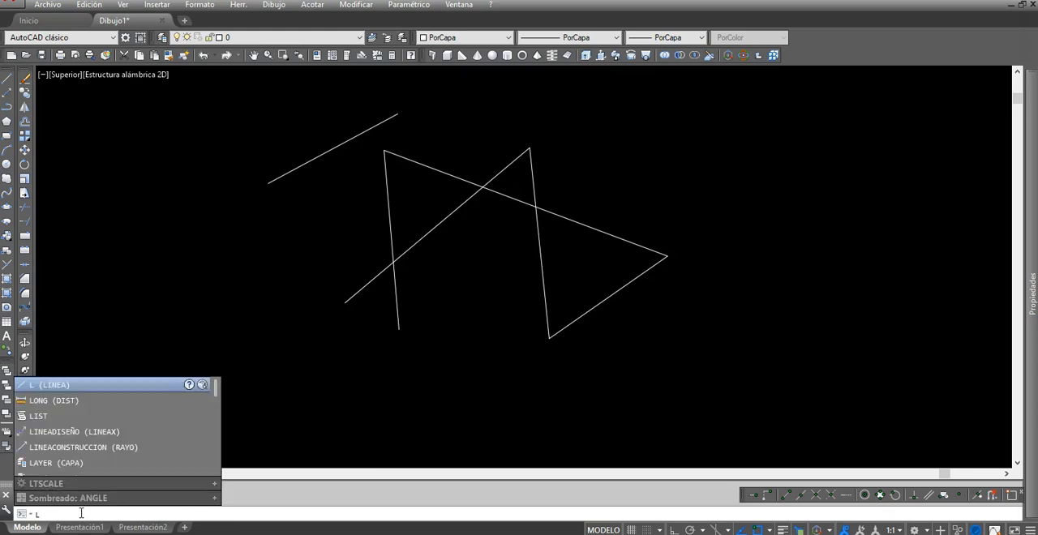
key("Return")
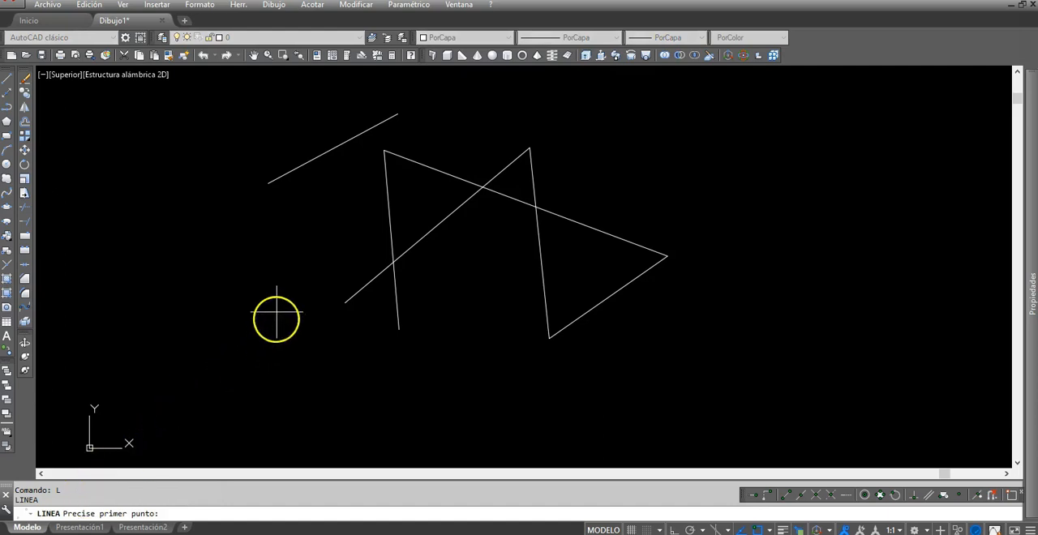
left_click(261, 361)
left_click(192, 217)
left_click(480, 318)
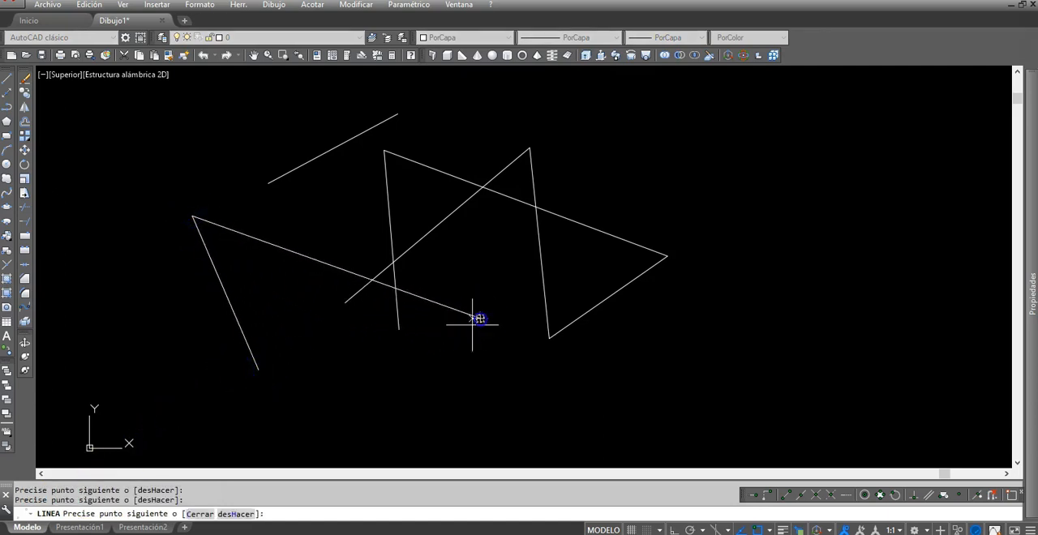
key("Return")
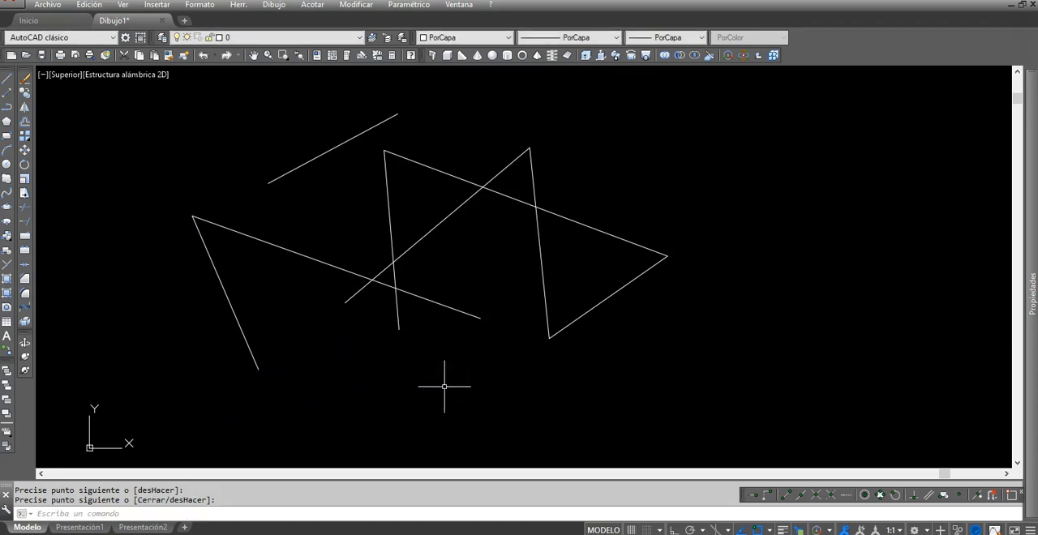
Step: Repeat the Line command and draw one diagonal line rising from below the zigzag across its right part
right_click(395, 371)
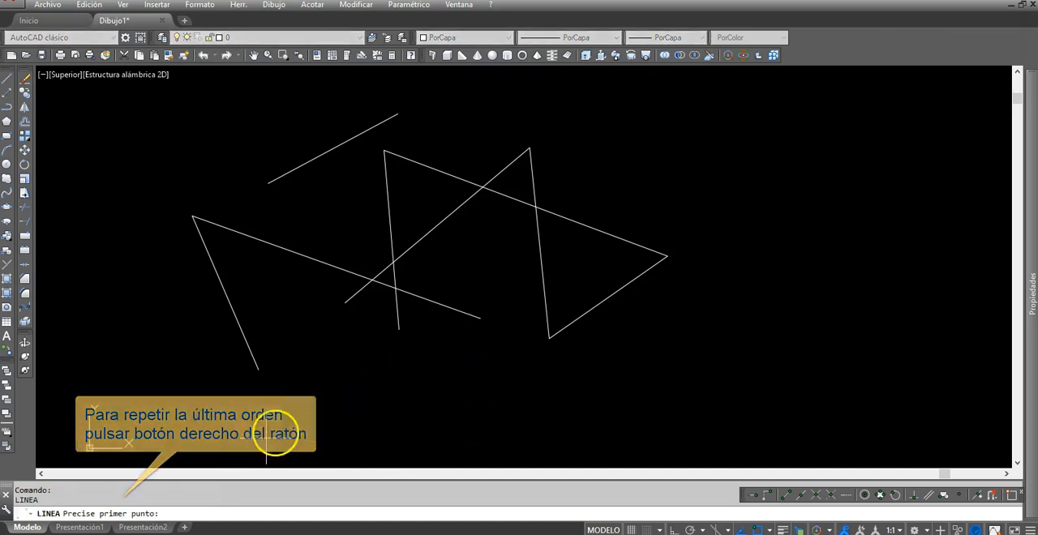
left_click(424, 357)
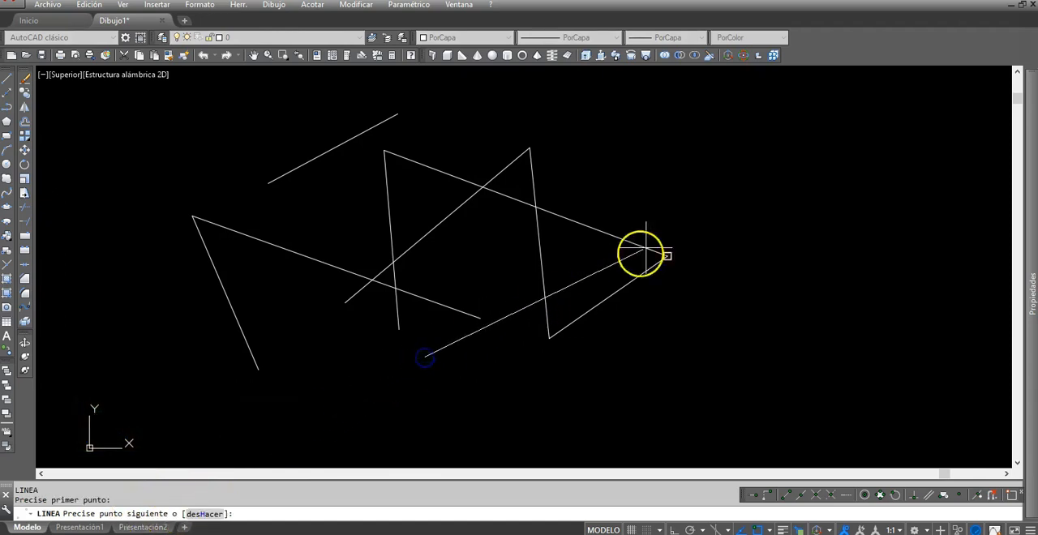
right_click(679, 198)
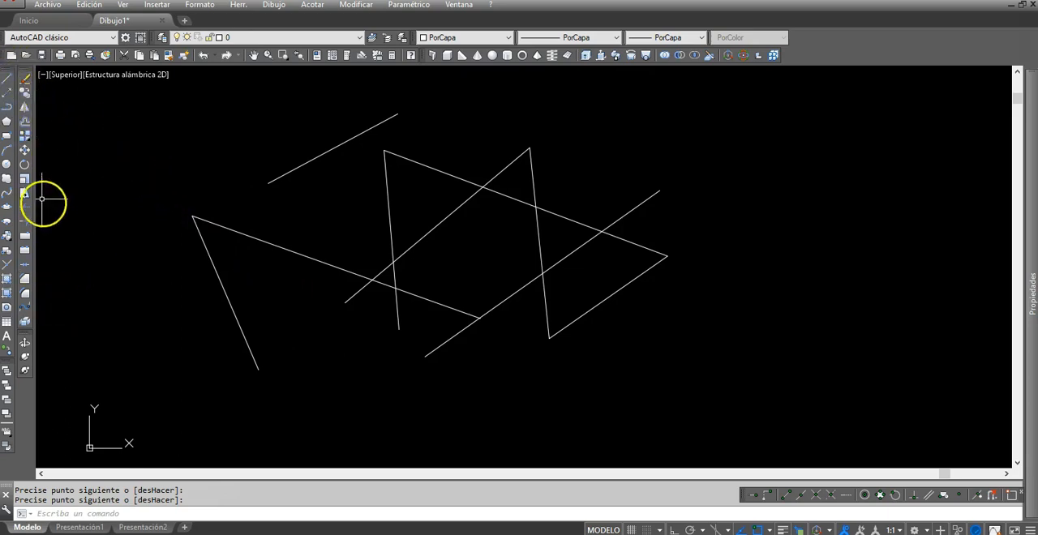
Step: Draw a circle by centre and radius around the lower end of the leftmost line
left_click(7, 165)
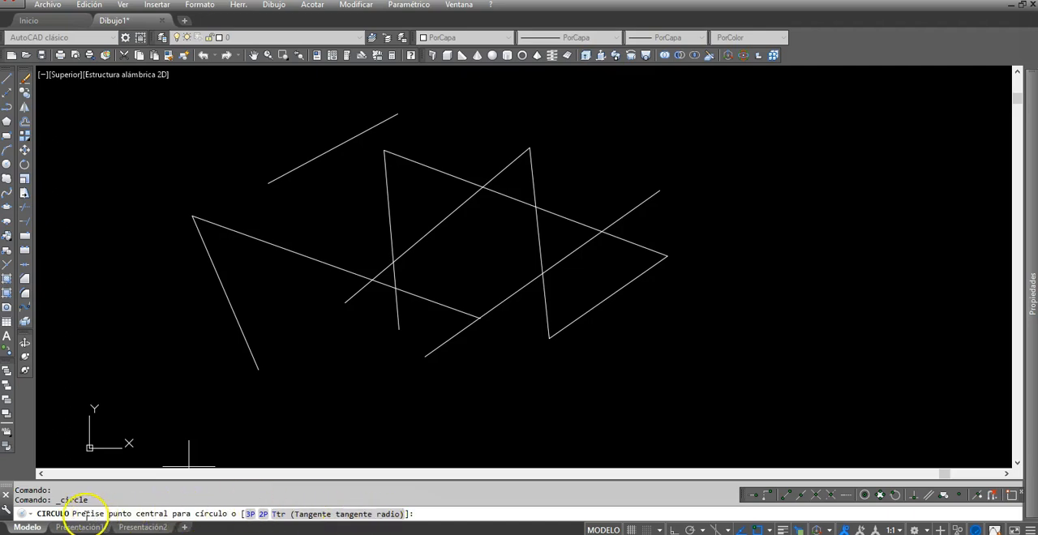
left_click(189, 332)
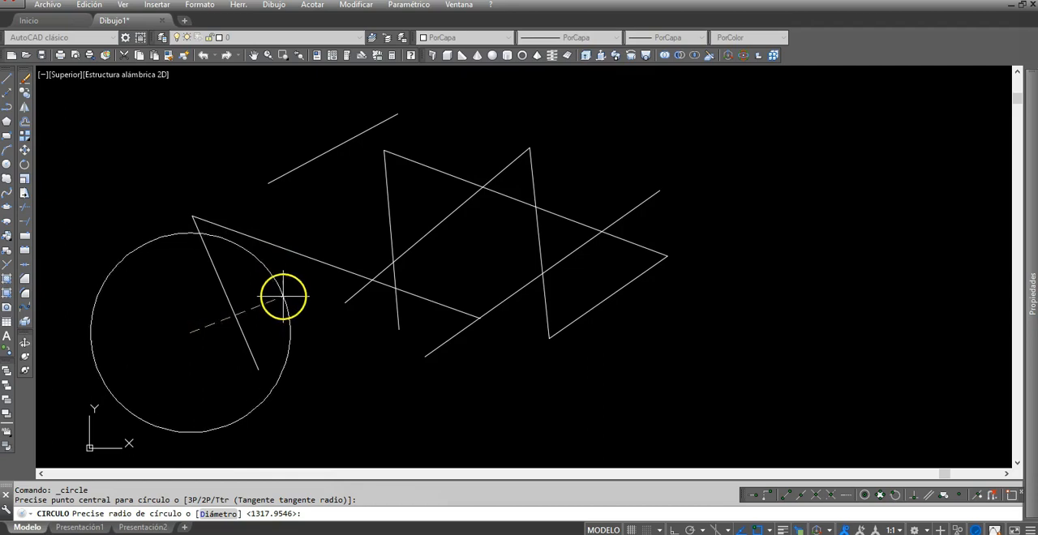
left_click(278, 312)
mouse_move(356, 380)
middle_mouse_down()
mouse_move(340, 360)
mouse_move(397, 343)
middle_mouse_up()
middle_click_drag(387, 377, 402, 383)
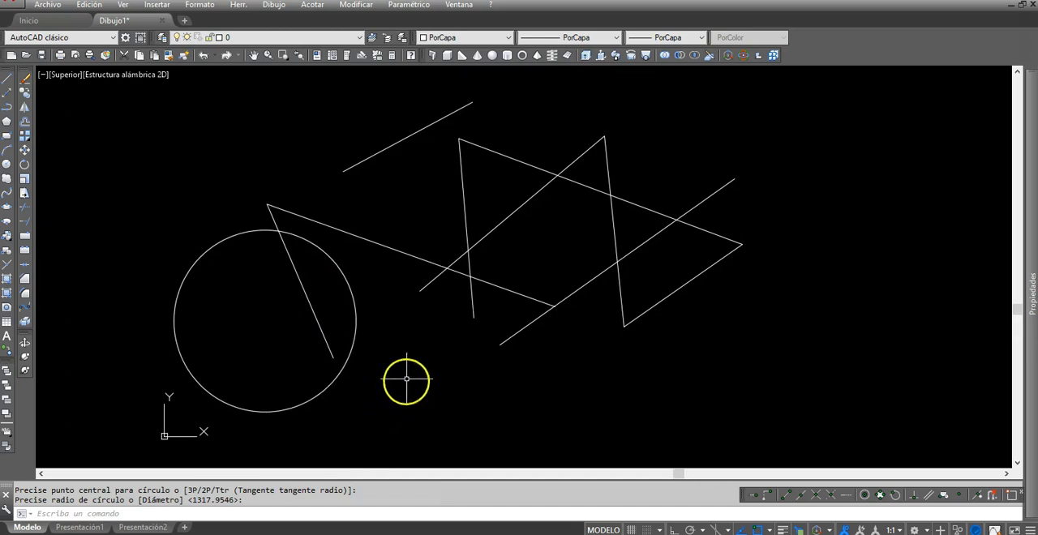
Step: Draw a 3P circle through the zigzag's two upper corners and its lower corner
right_click(415, 355)
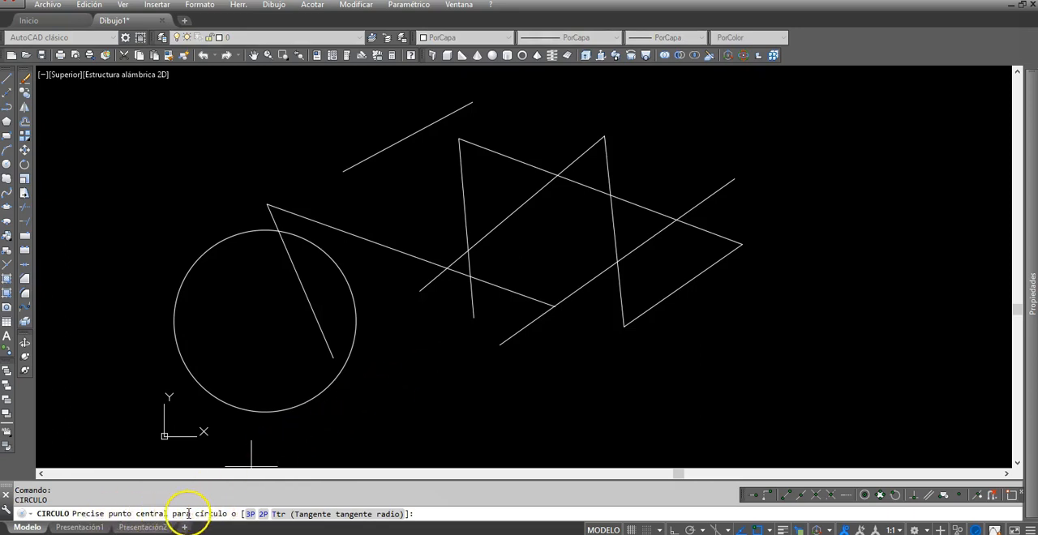
left_click(263, 516)
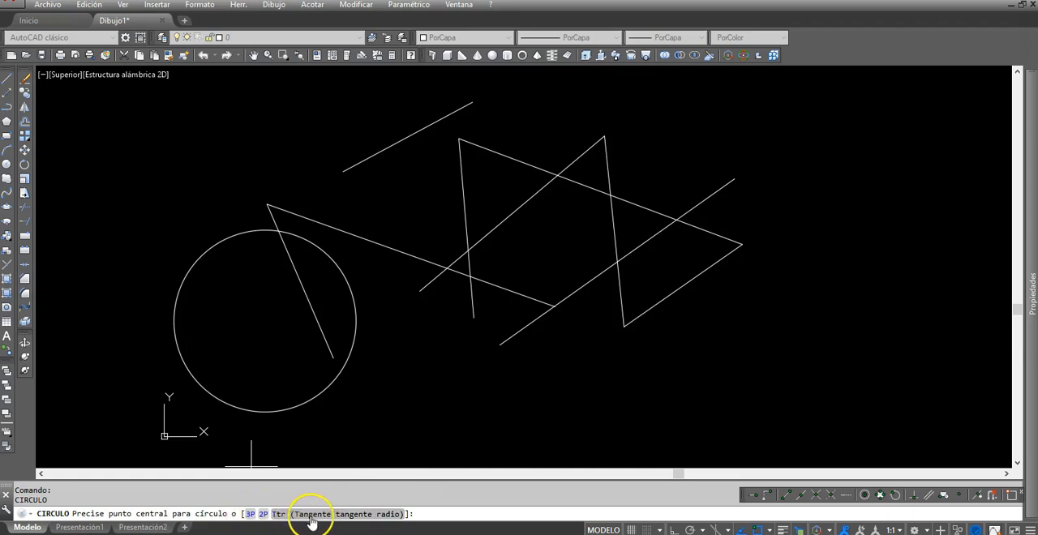
left_click(250, 514)
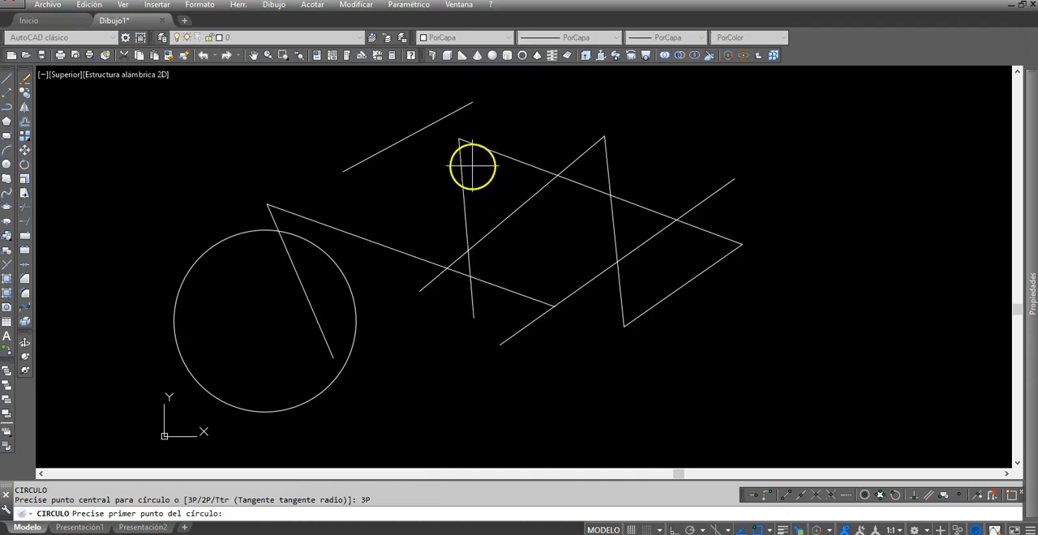
left_click(459, 140)
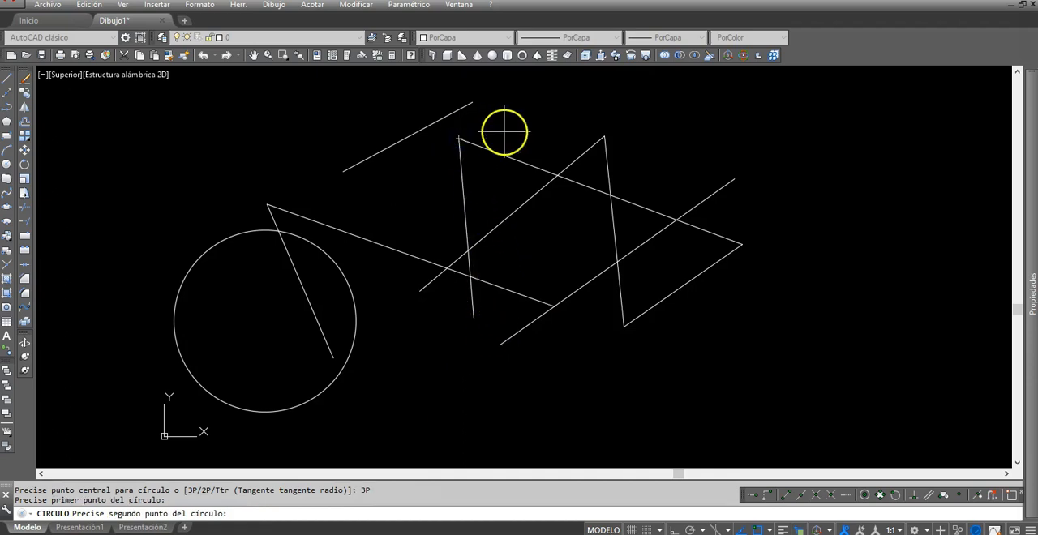
left_click(604, 135)
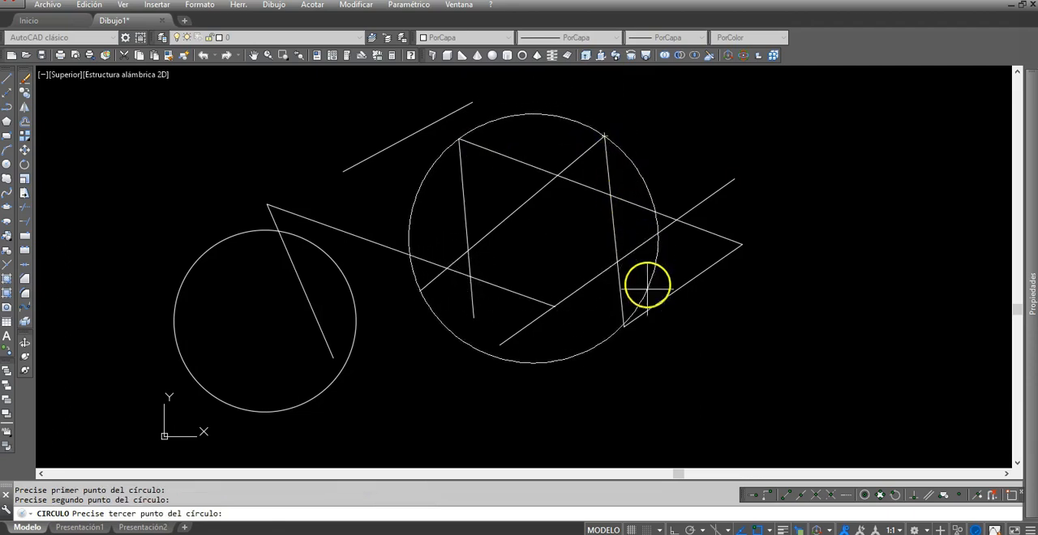
left_click(624, 326)
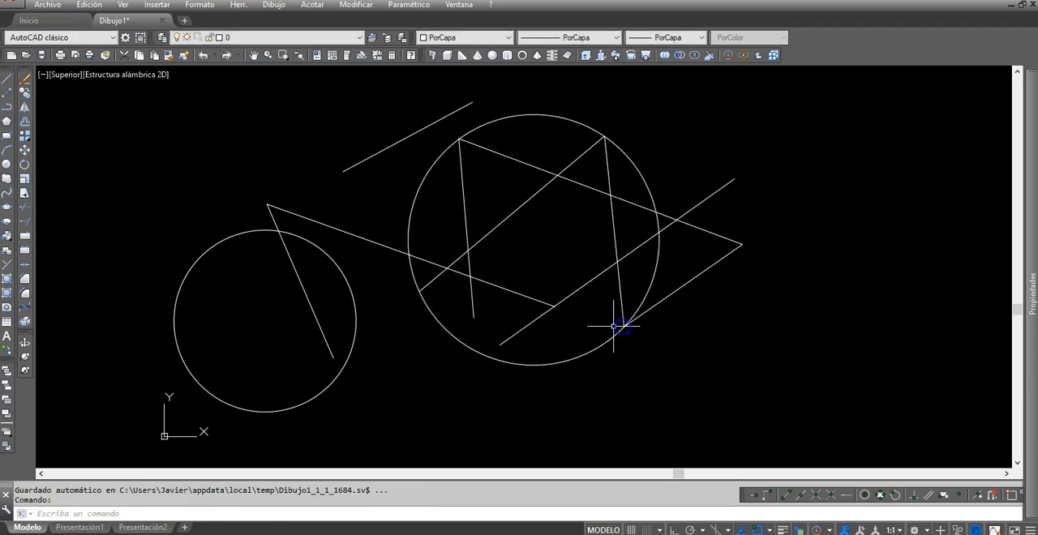
Step: Place four separate points in the empty area above the smaller circle and end the Point command
middle_click_drag(393, 363, 406, 356)
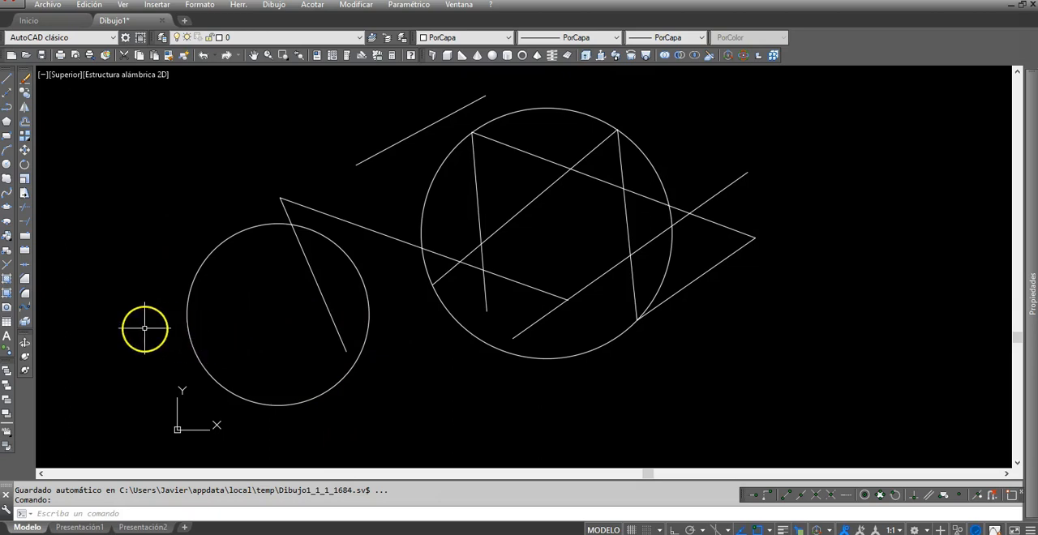
mouse_move(139, 313)
middle_mouse_down()
mouse_move(154, 308)
mouse_move(156, 319)
middle_mouse_up()
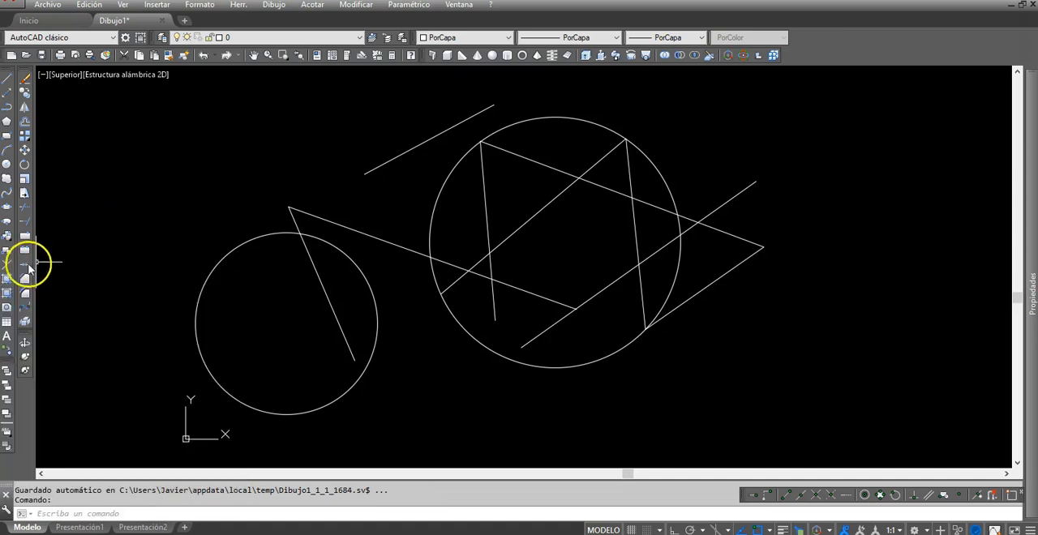
left_click(6, 265)
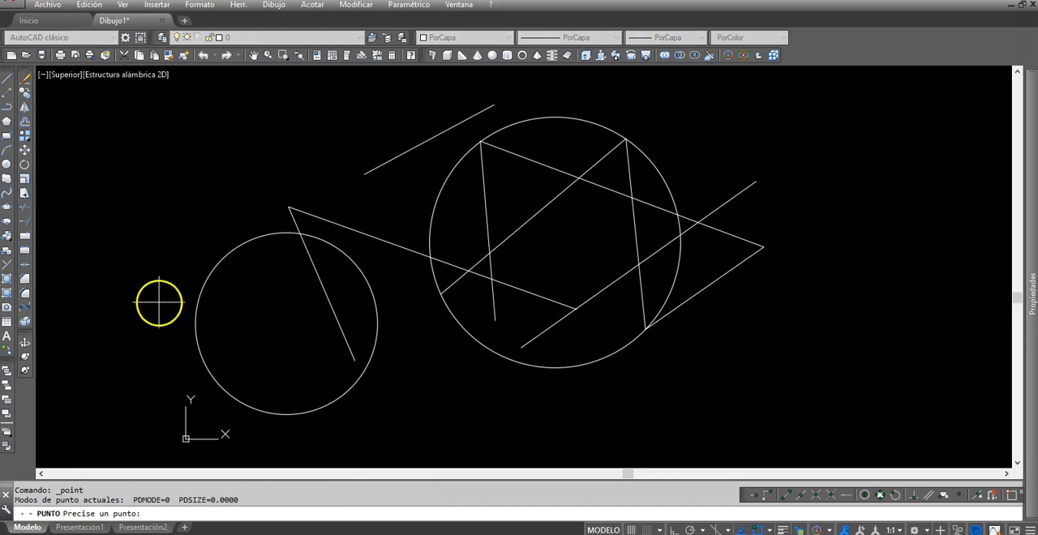
left_click(261, 325)
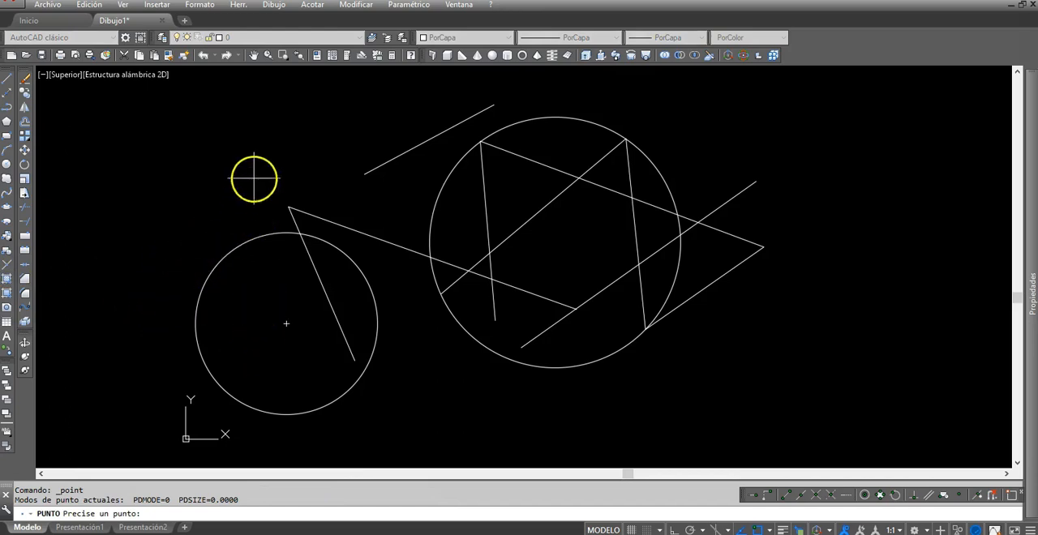
left_click(316, 176)
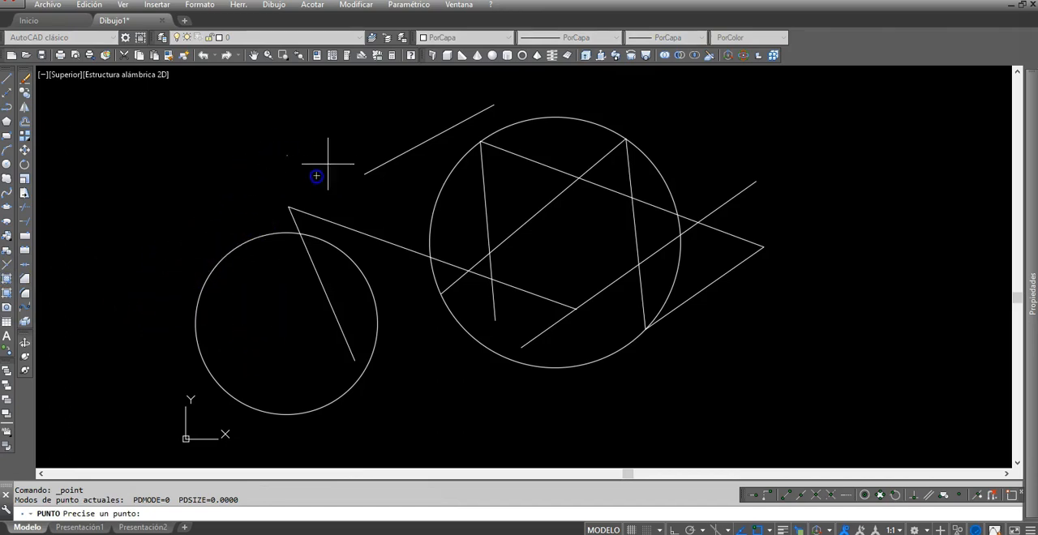
left_click(345, 204)
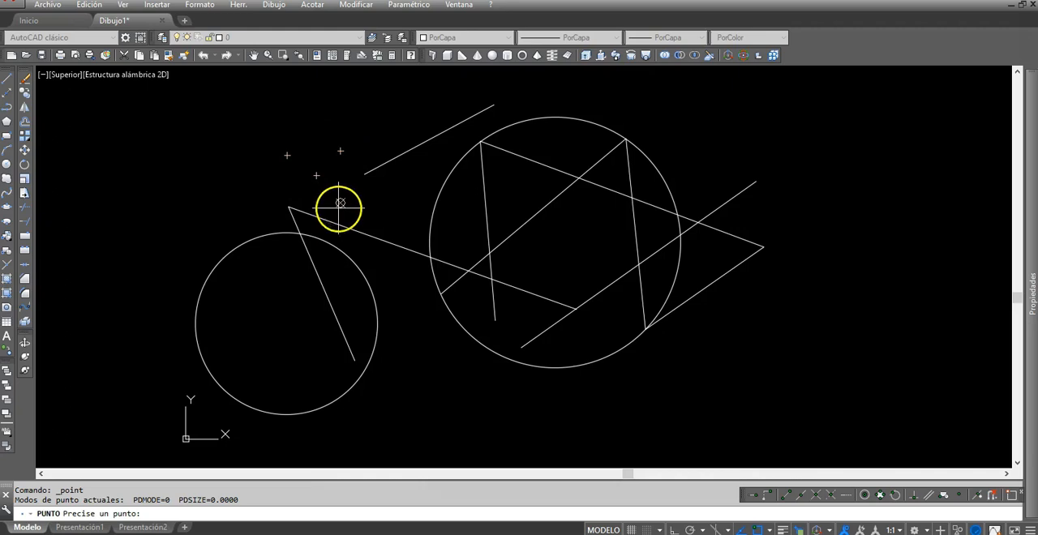
key("Escape")
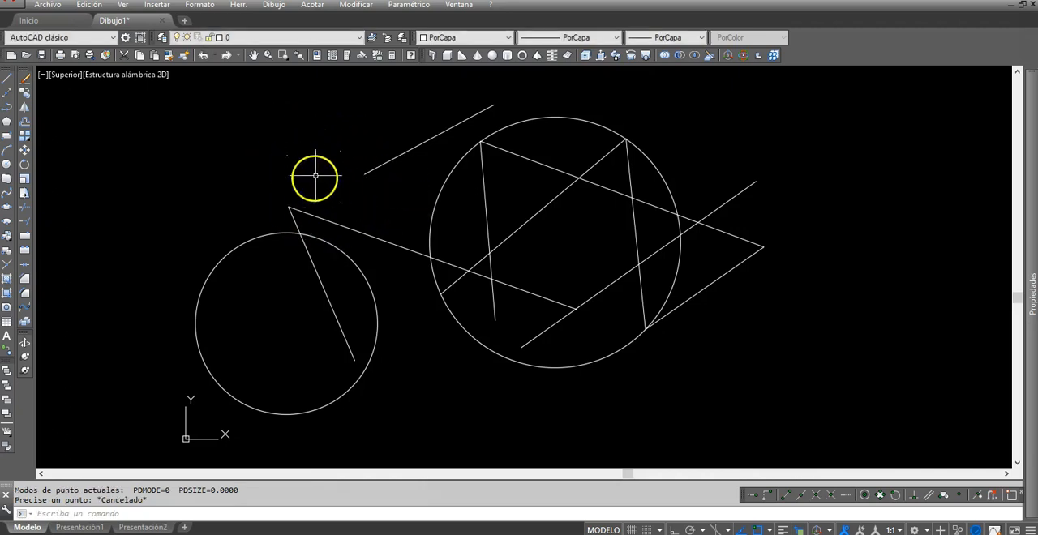
Step: Set the point style to the X marker with a size of 40 in absolute units
left_click(206, 8)
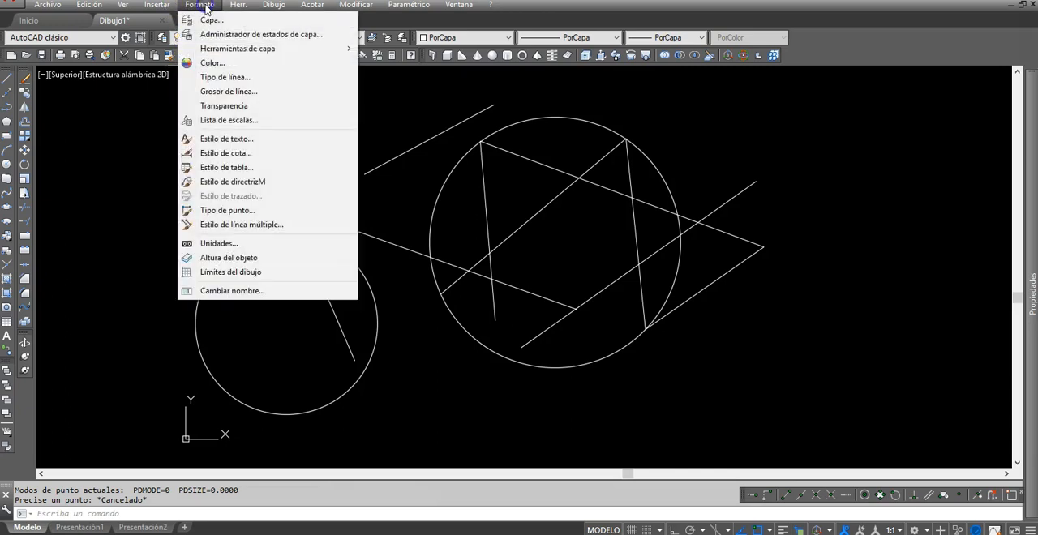
left_click(225, 210)
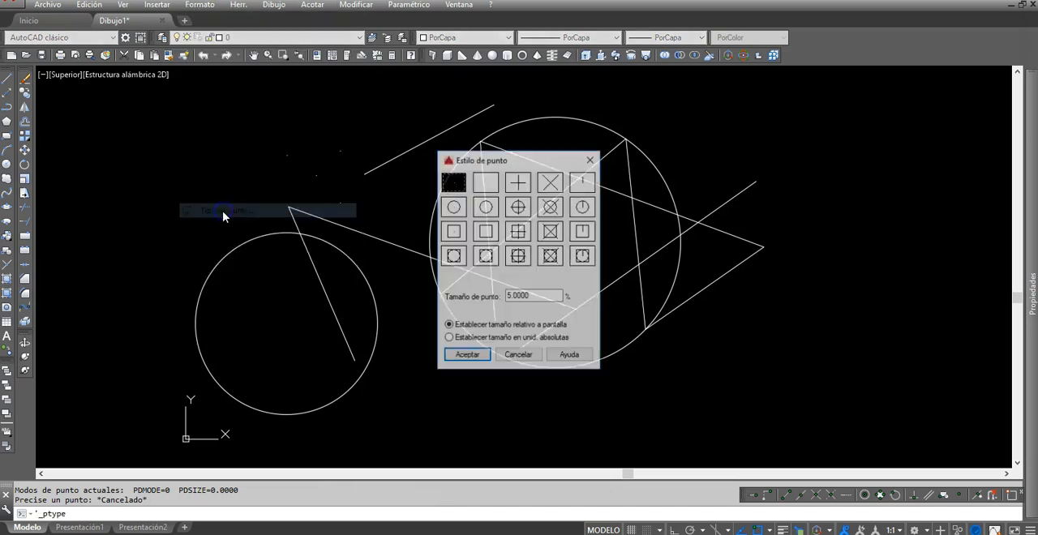
left_click(551, 185)
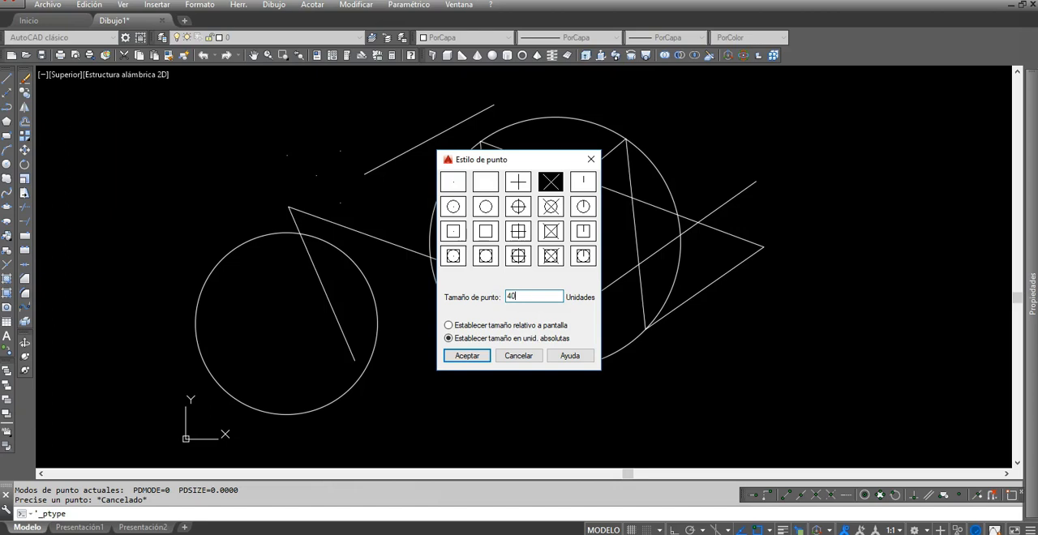
left_click(475, 357)
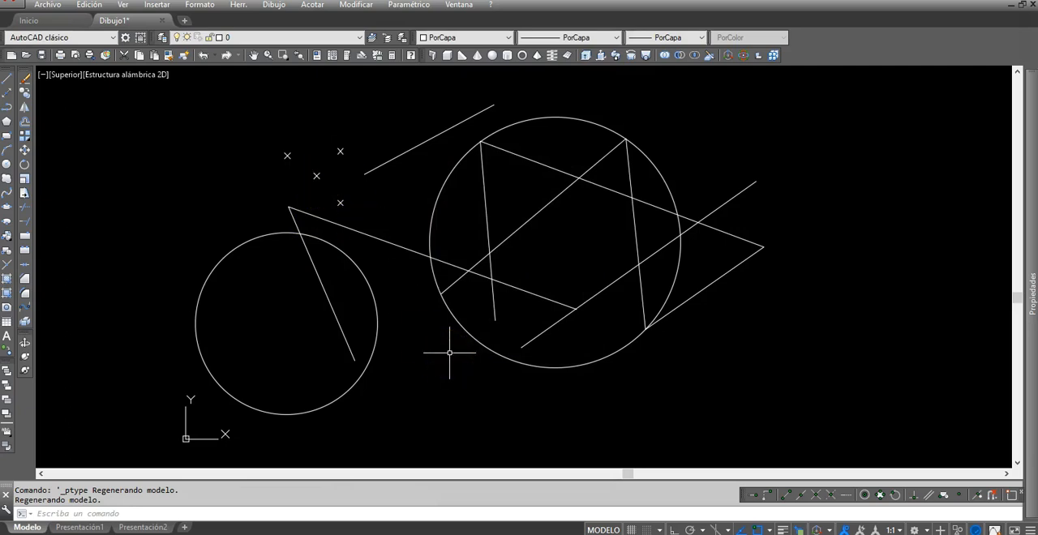
Step: Start a polyline in the empty area beside the smaller circle and draw four straight zigzag segments ending inside that circle
middle_click_drag(325, 214, 362, 214)
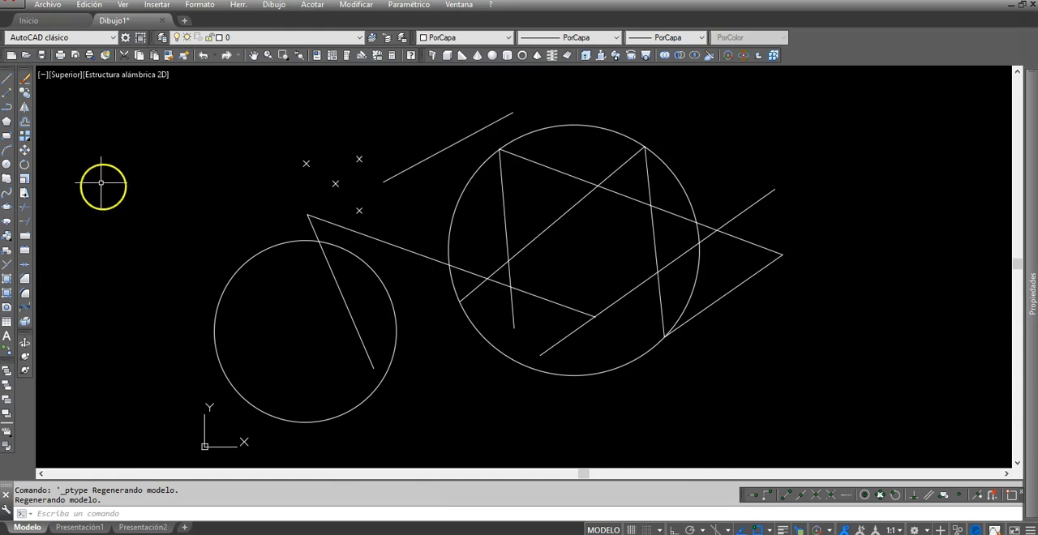
left_click(6, 99)
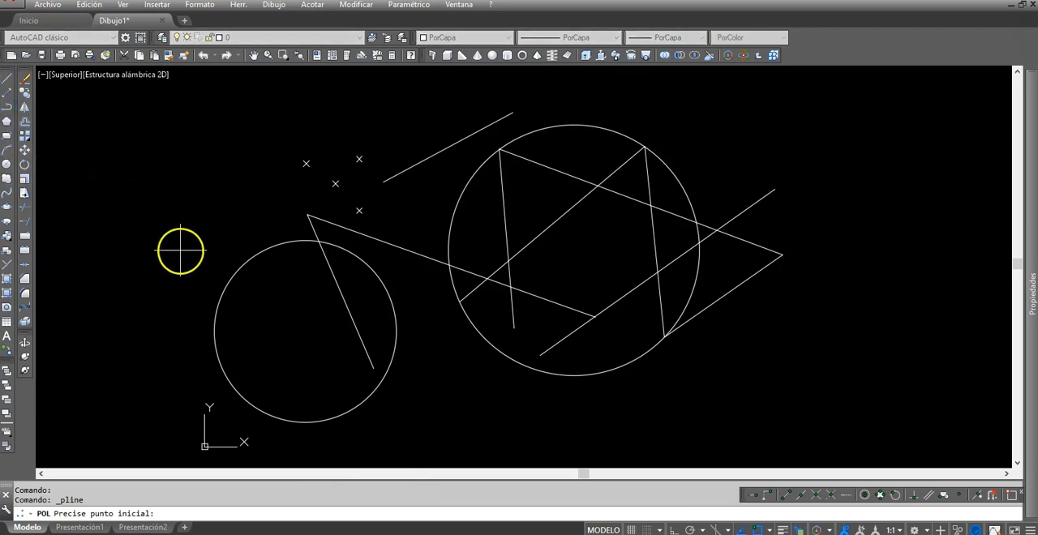
left_click(115, 244)
left_click(193, 183)
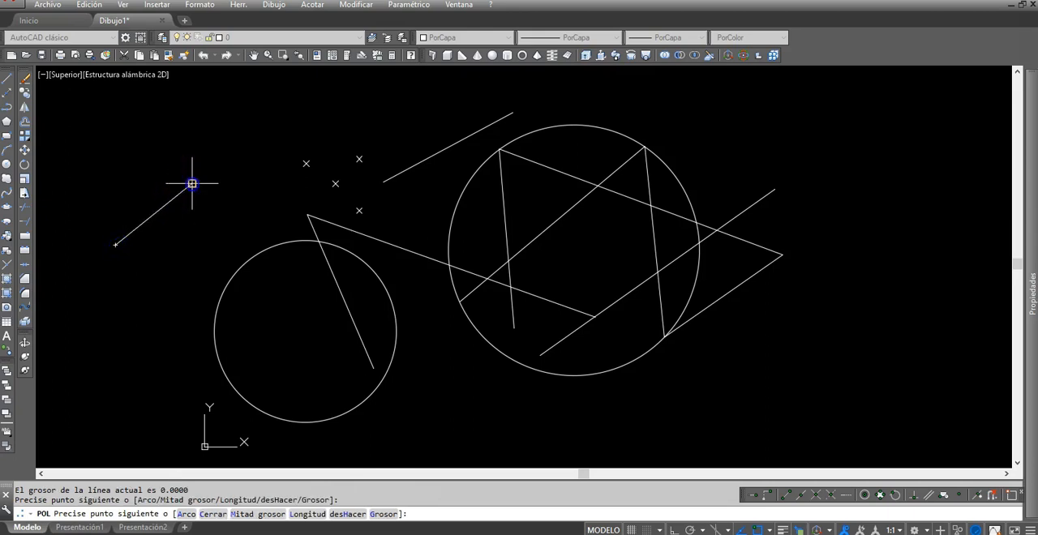
left_click(211, 235)
left_click(268, 202)
left_click(299, 316)
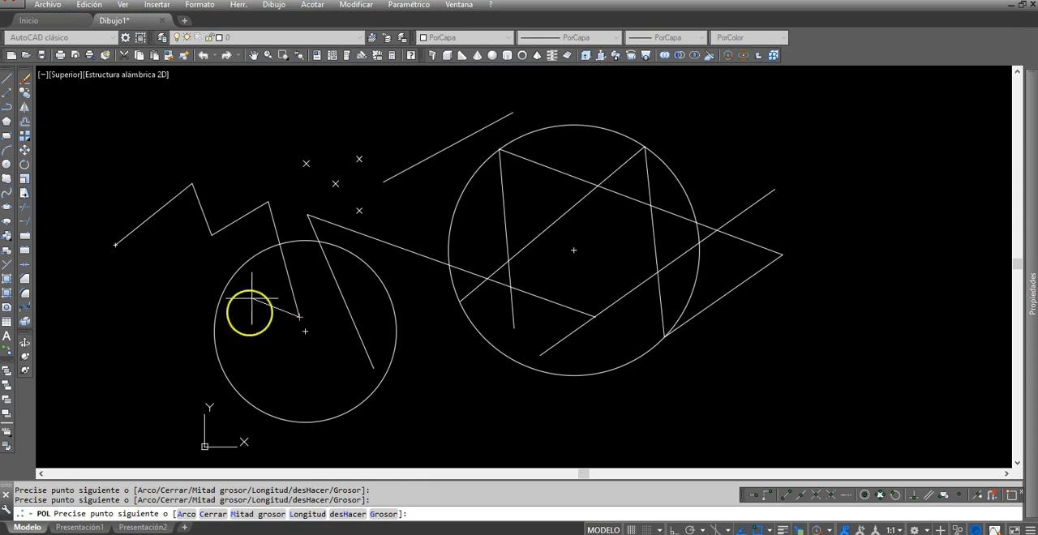
Step: Continue the polyline with two tangent arcs and a short straight segment upward, and close it to its start point
left_click(186, 515)
left_click(238, 330)
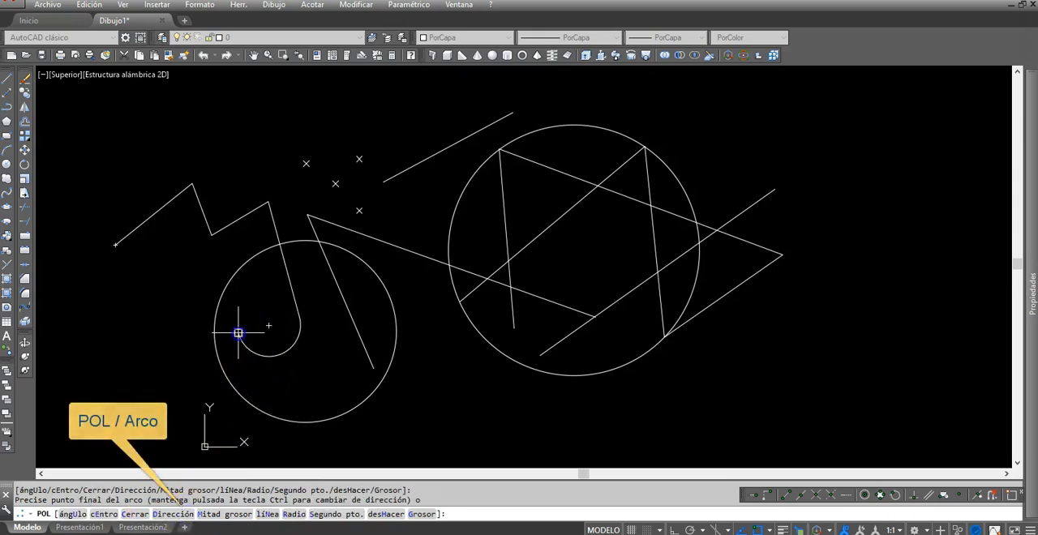
left_click(167, 315)
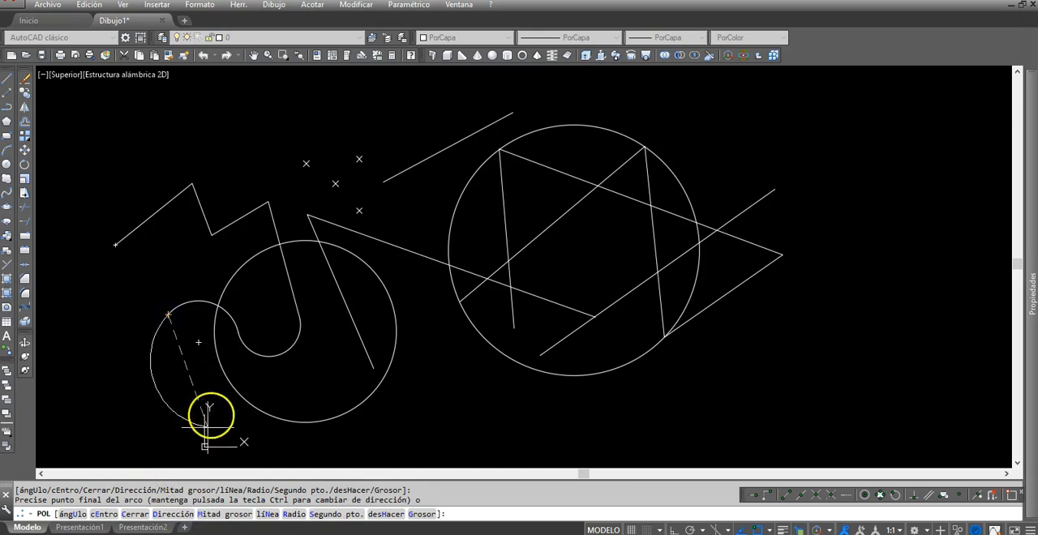
left_click(267, 519)
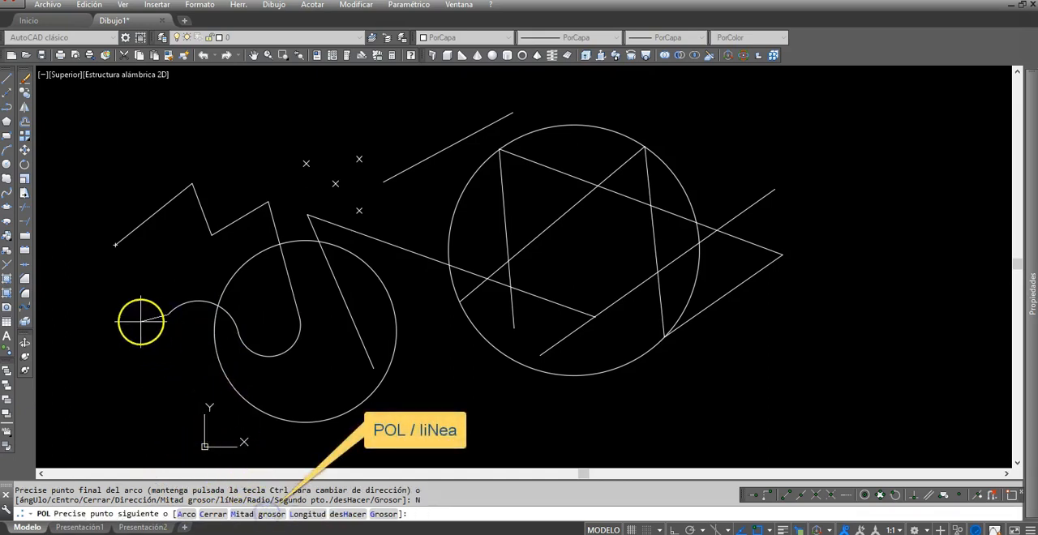
left_click(167, 269)
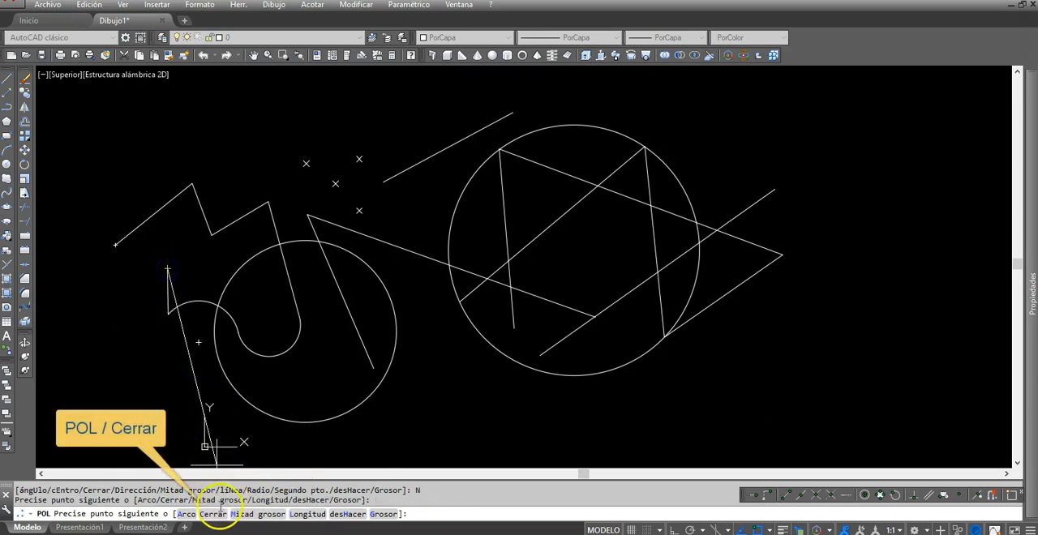
left_click(210, 514)
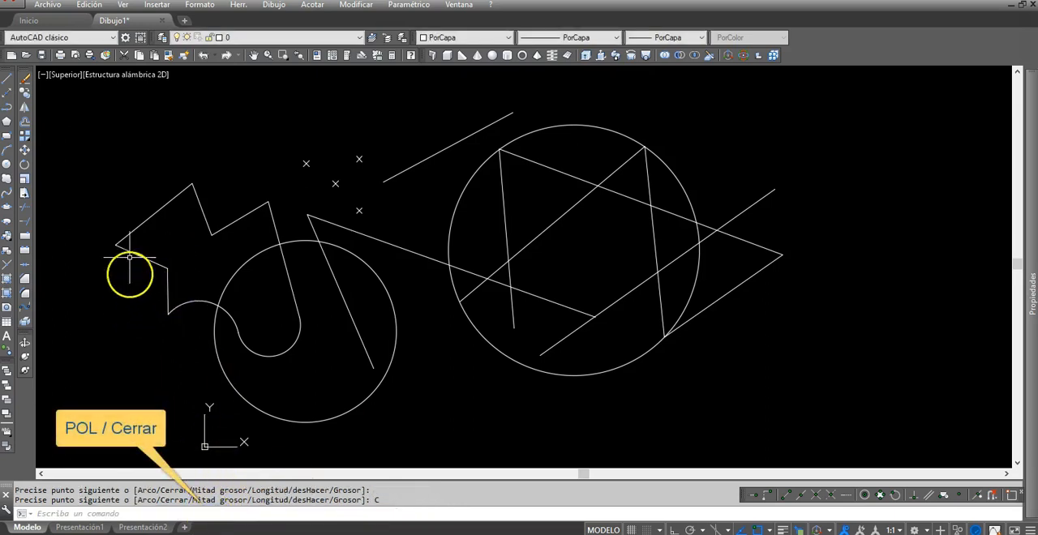
Step: Select the closed polyline to check whether it behaves as one object, and clear the selection
middle_click_drag(321, 330, 418, 316)
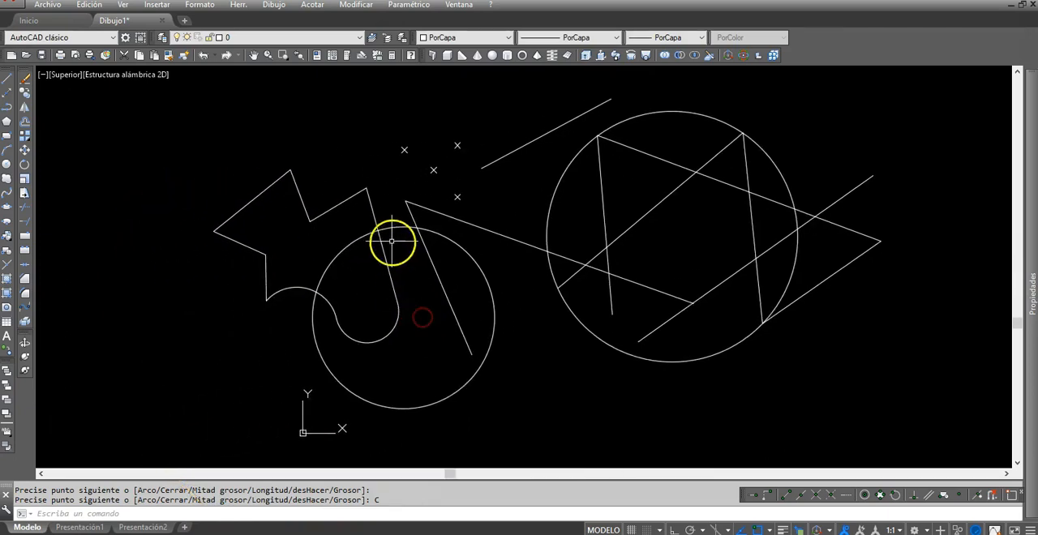
left_click(373, 214)
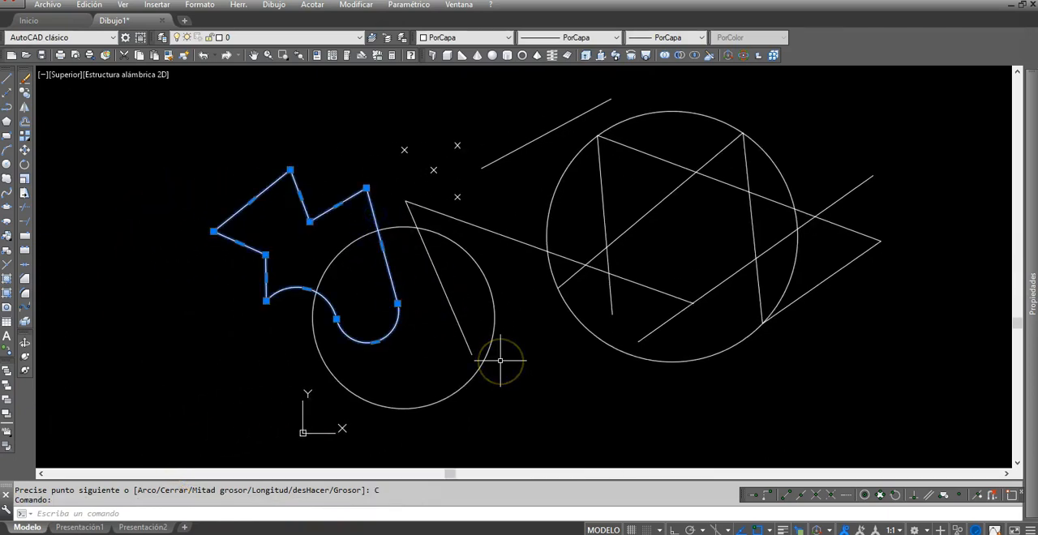
key("Escape")
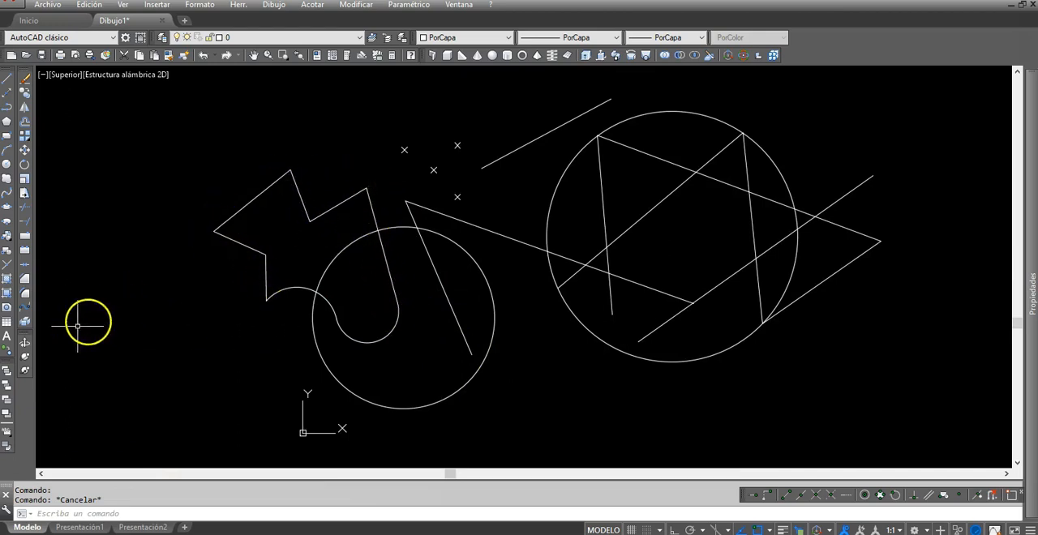
Step: Explode the closed polyline and select several of its segments individually to check the separation, clearing the selection at the end
left_click(227, 239)
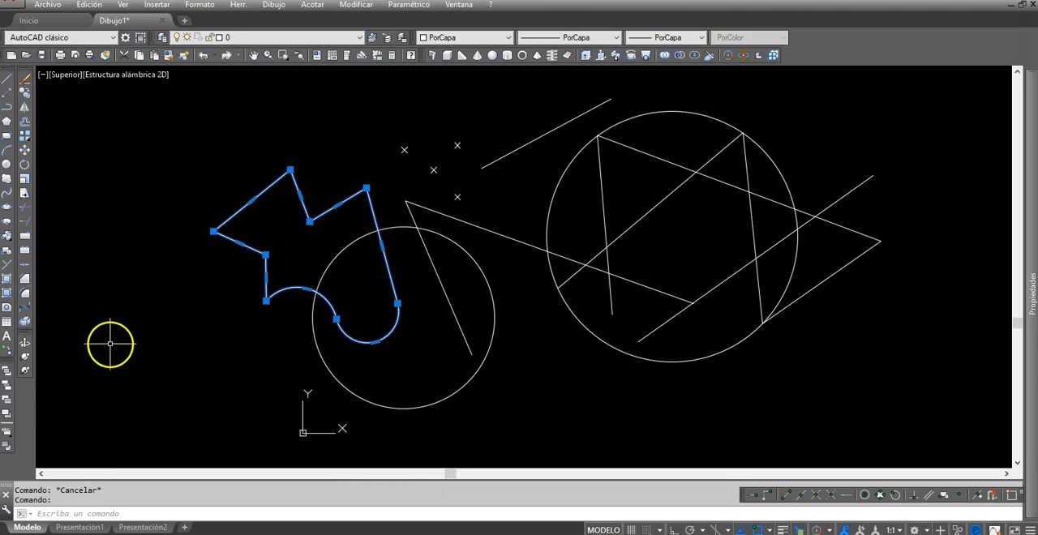
left_click(25, 321)
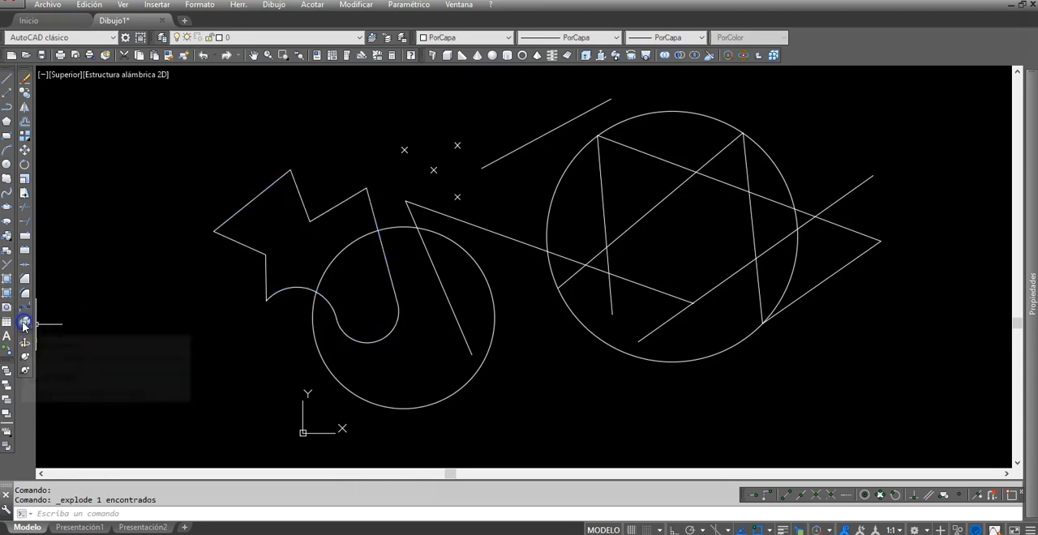
left_click(248, 246)
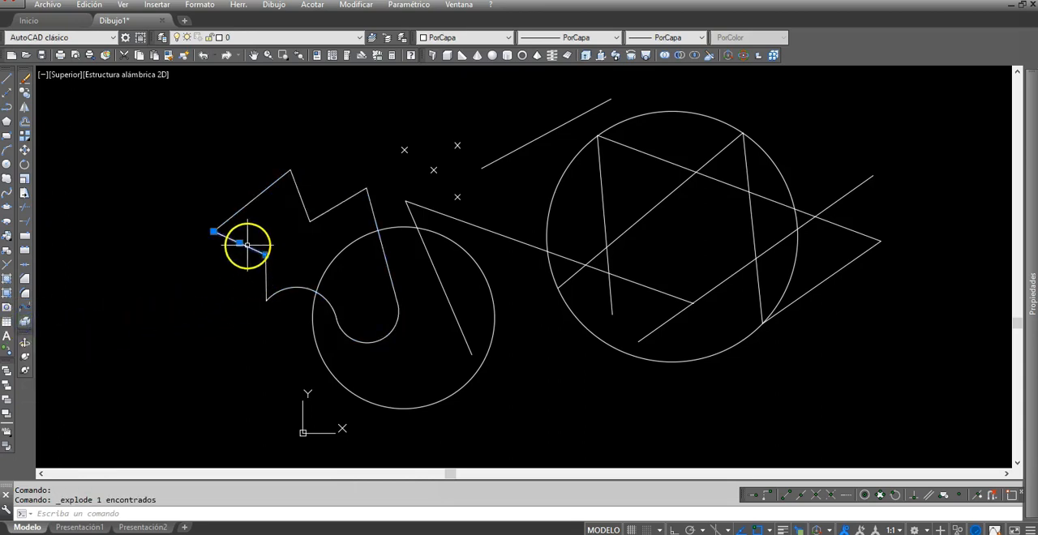
left_click(252, 200)
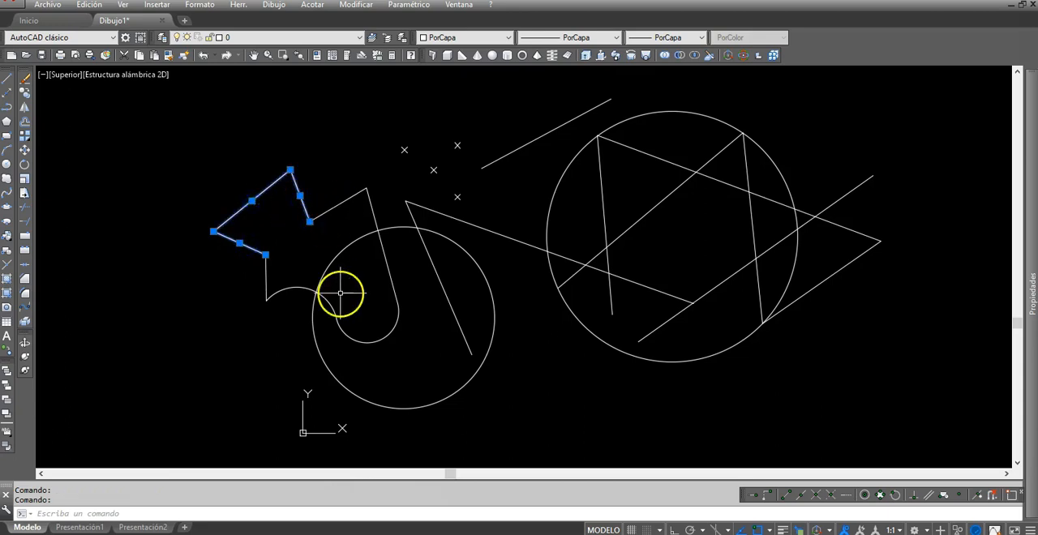
key("Escape")
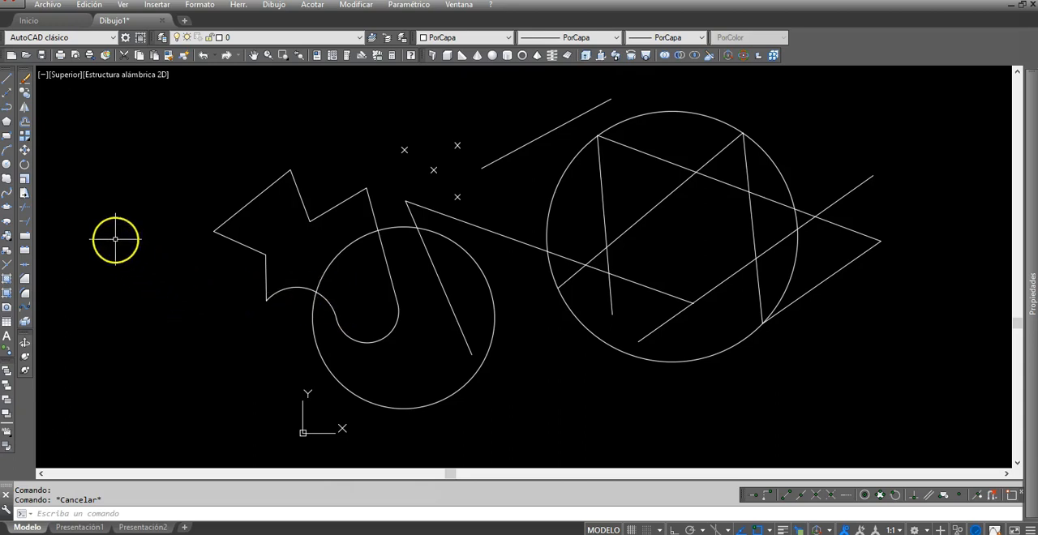
Step: Draw a 5-sided polygon with the Lado (edge) option, placing its lower edge in the empty area beside the exploded shape
left_click(7, 122)
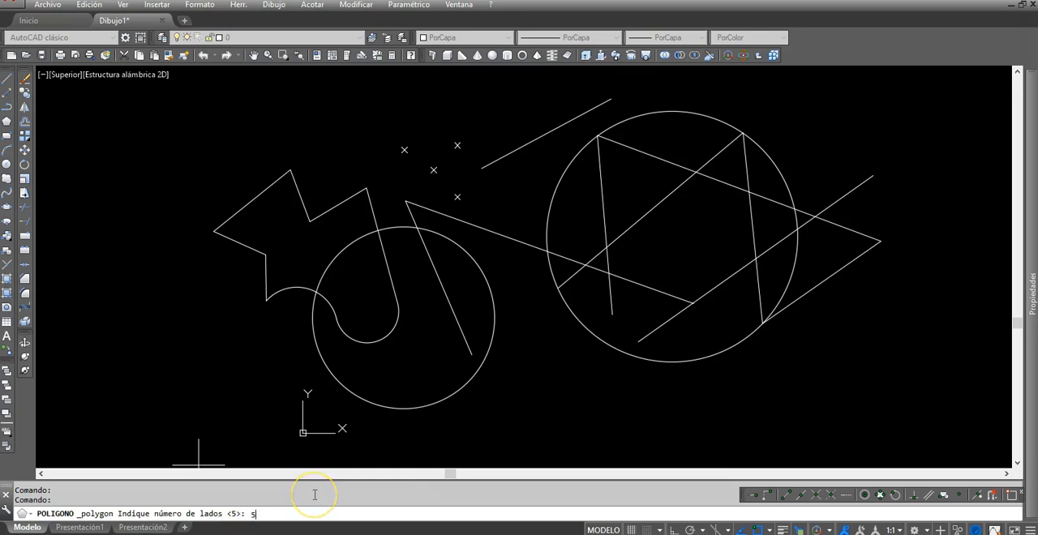
key("Return")
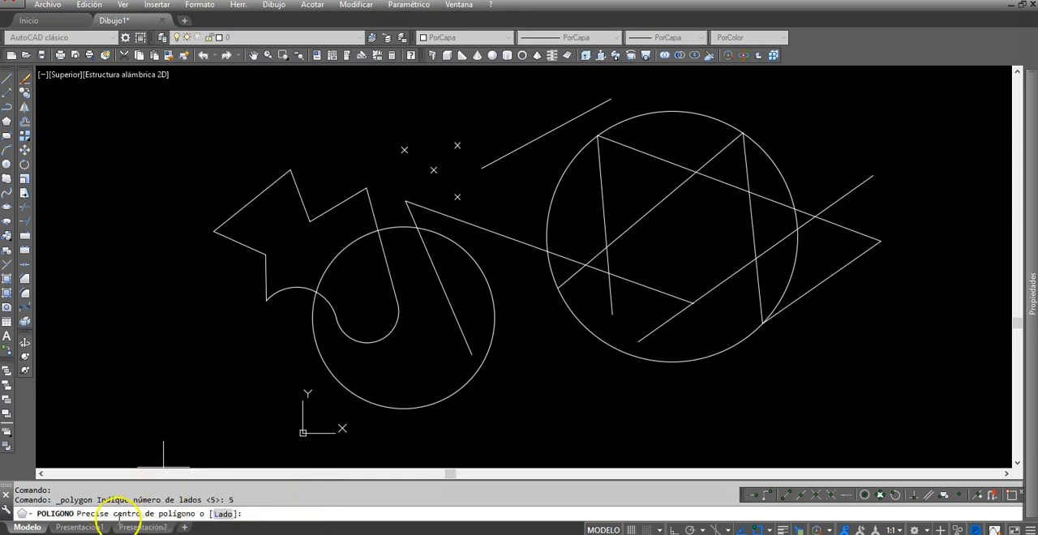
left_click(222, 513)
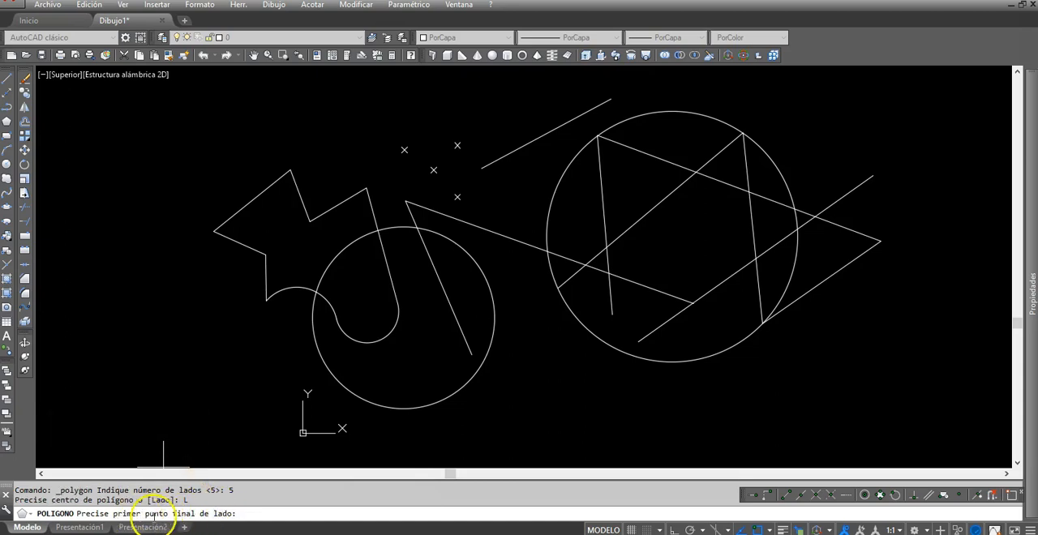
left_click(121, 302)
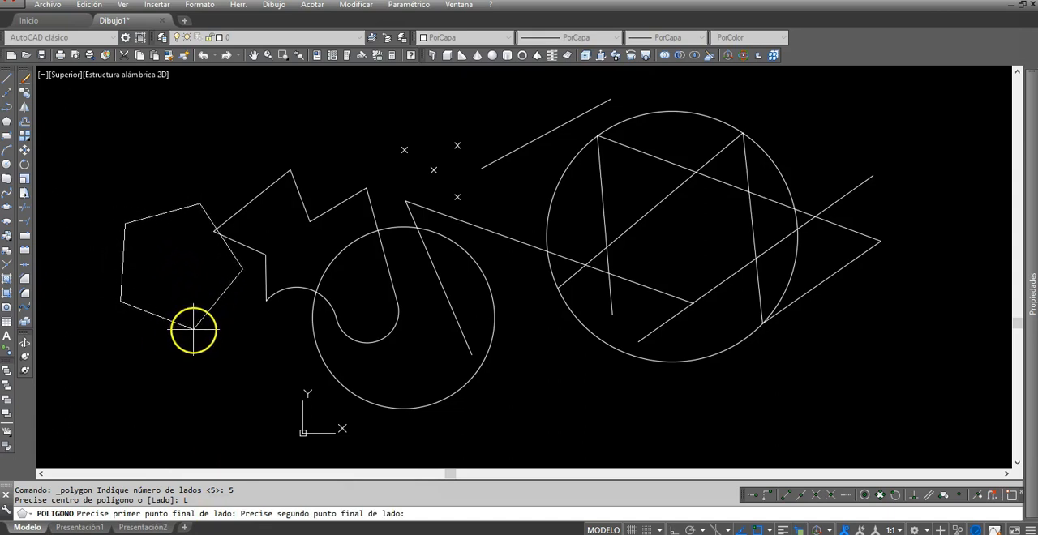
left_click(194, 339)
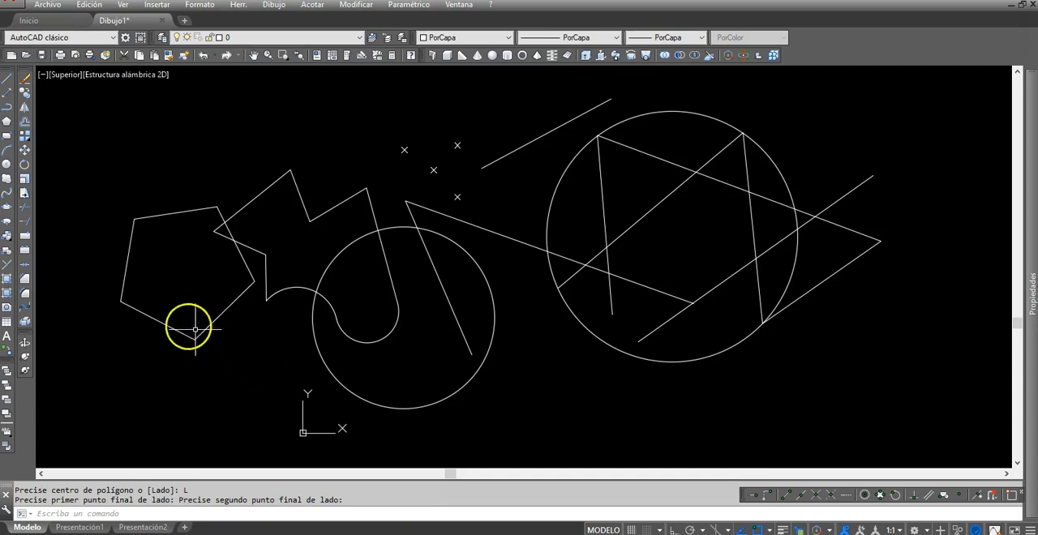
Step: Draw a wide rectangle by two opposite corners above the pentagon
left_click(6, 139)
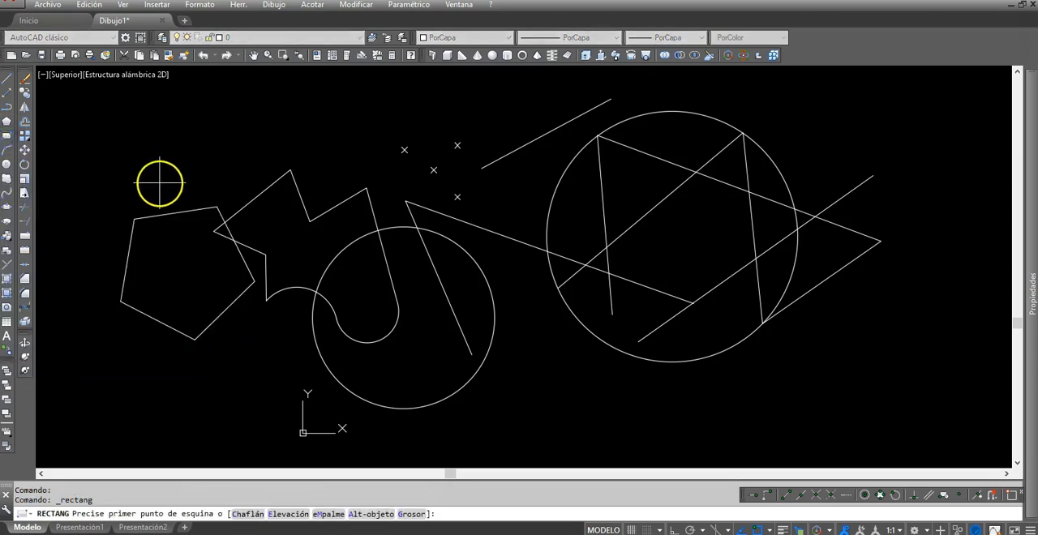
left_click(158, 185)
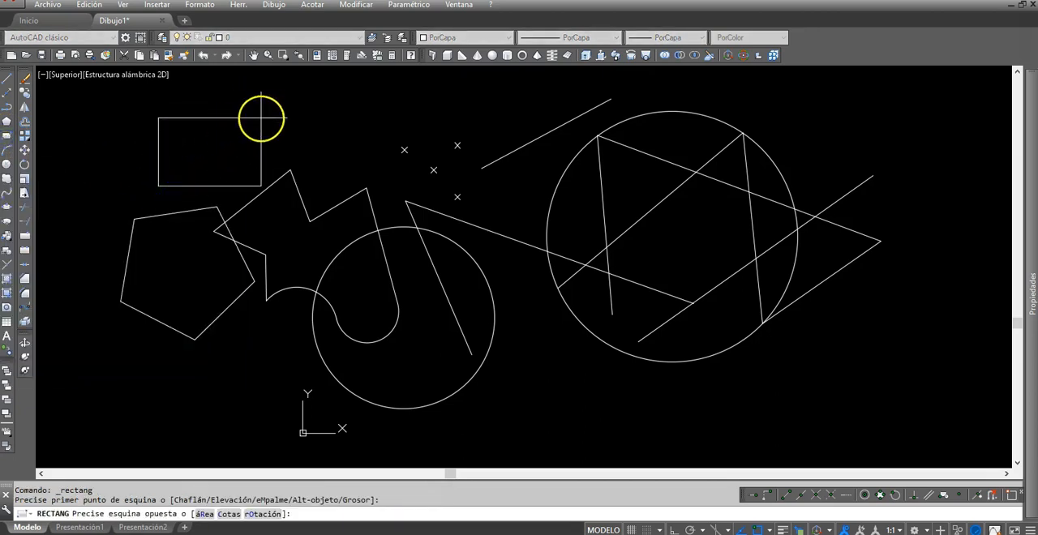
left_click(330, 124)
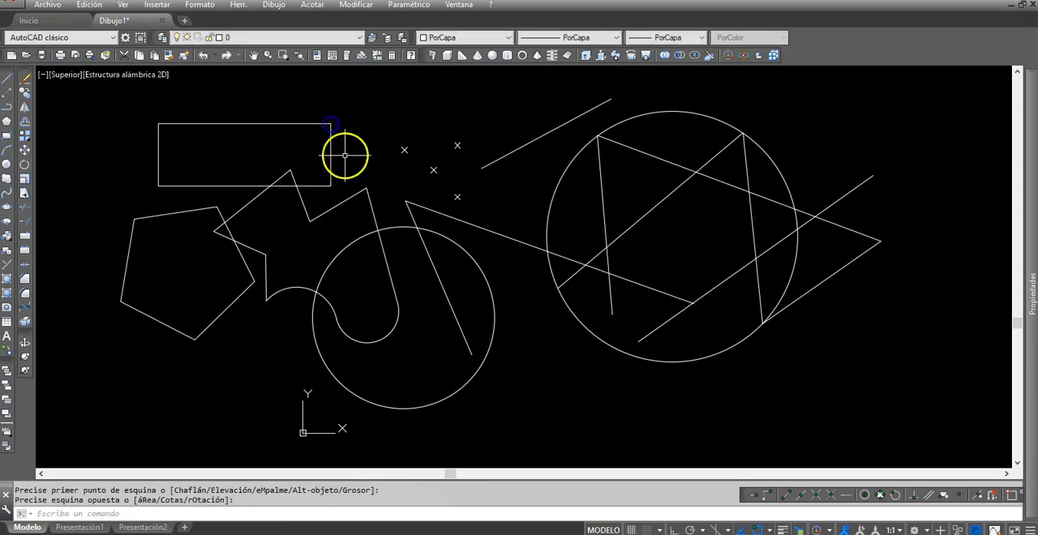
Step: Select the rectangle and the pentagon to check that each is a single object, and clear the selection
left_click(176, 186)
left_click(169, 213)
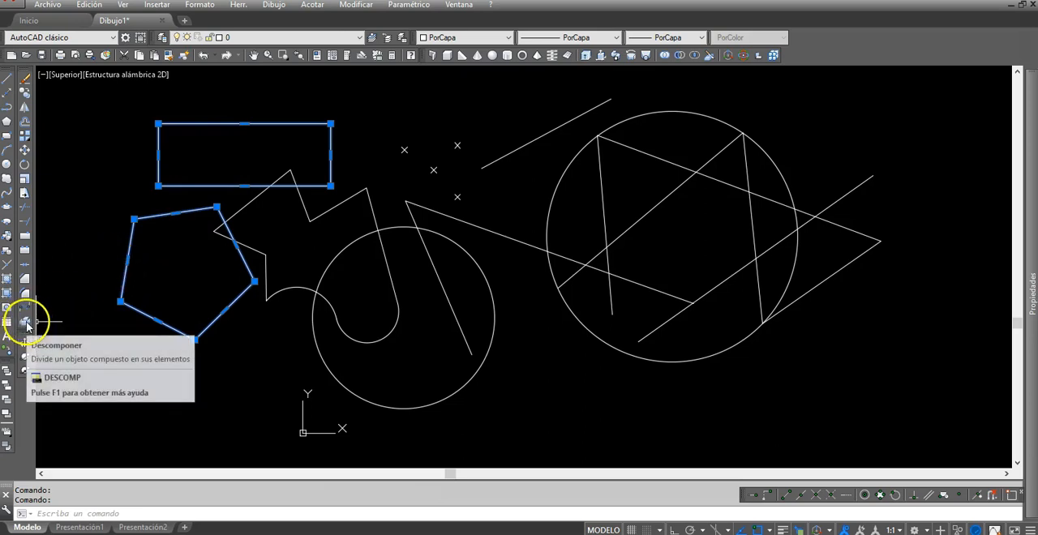
key("Escape")
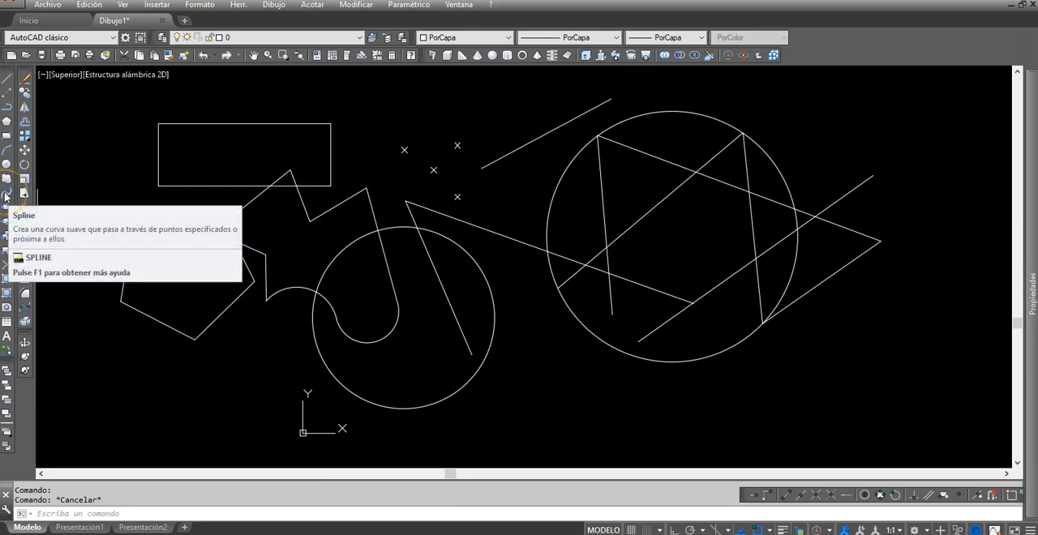
Step: Draw an open spline through five points, from beside the rectangle across the pentagon to the lower part of the smaller circle
left_click(5, 197)
left_click(108, 168)
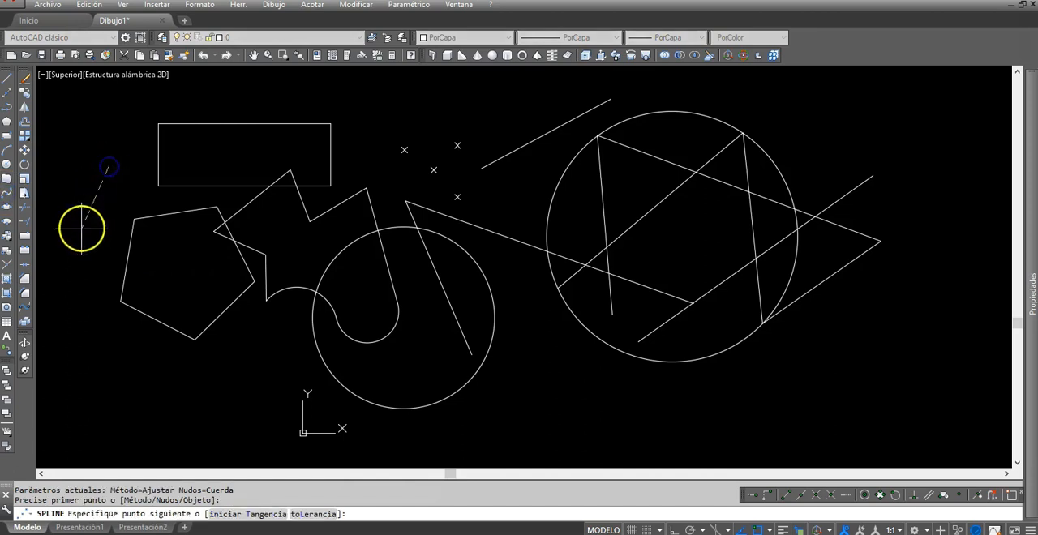
left_click(77, 237)
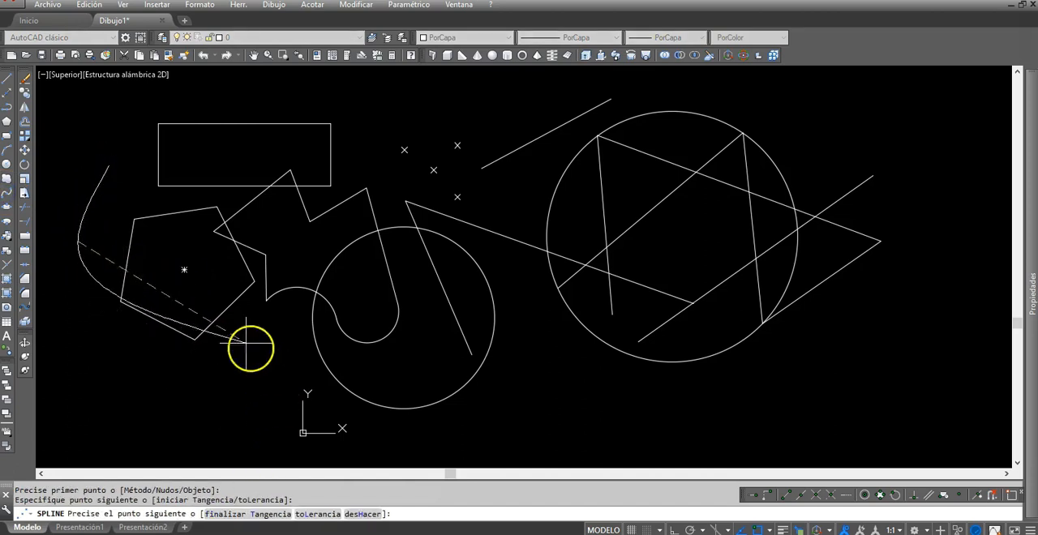
left_click(185, 243)
left_click(254, 361)
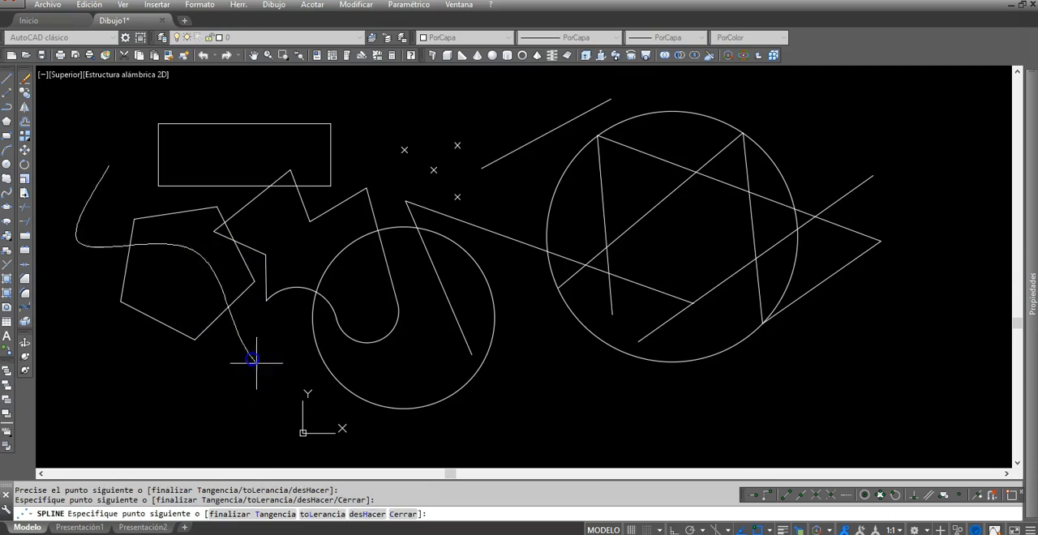
left_click(402, 371)
right_click(413, 366)
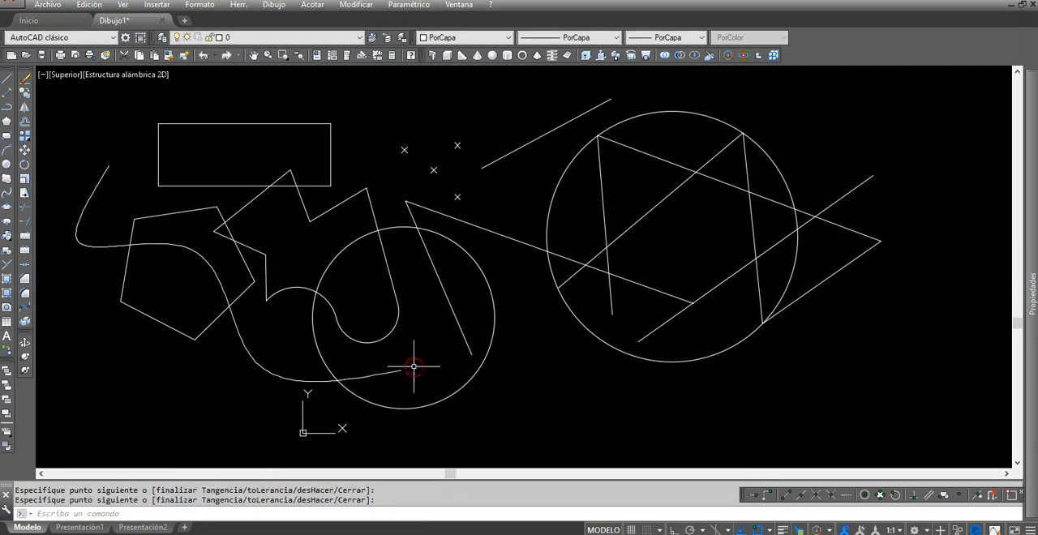
middle_click_drag(484, 403, 534, 395)
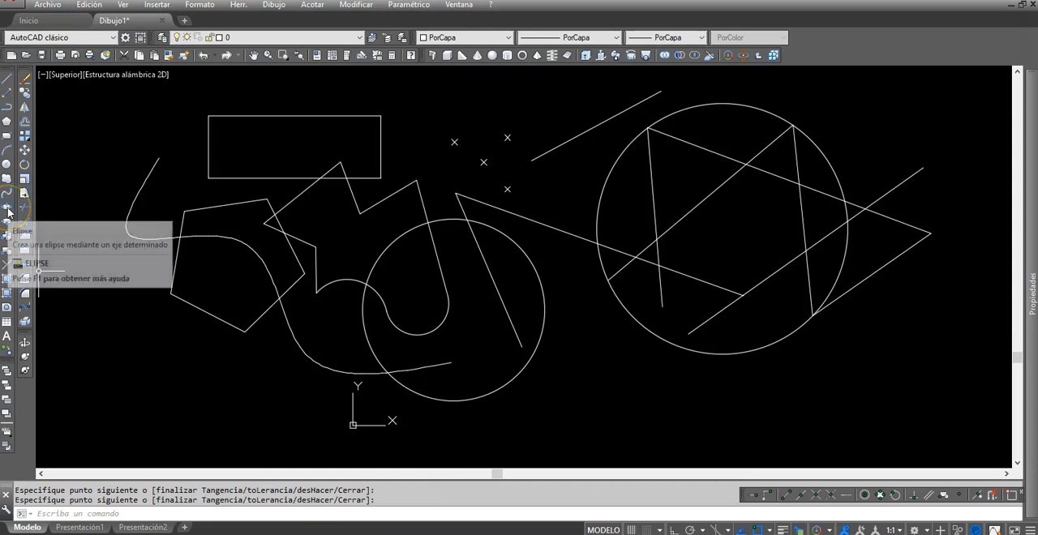
left_click(8, 209)
key("Escape")
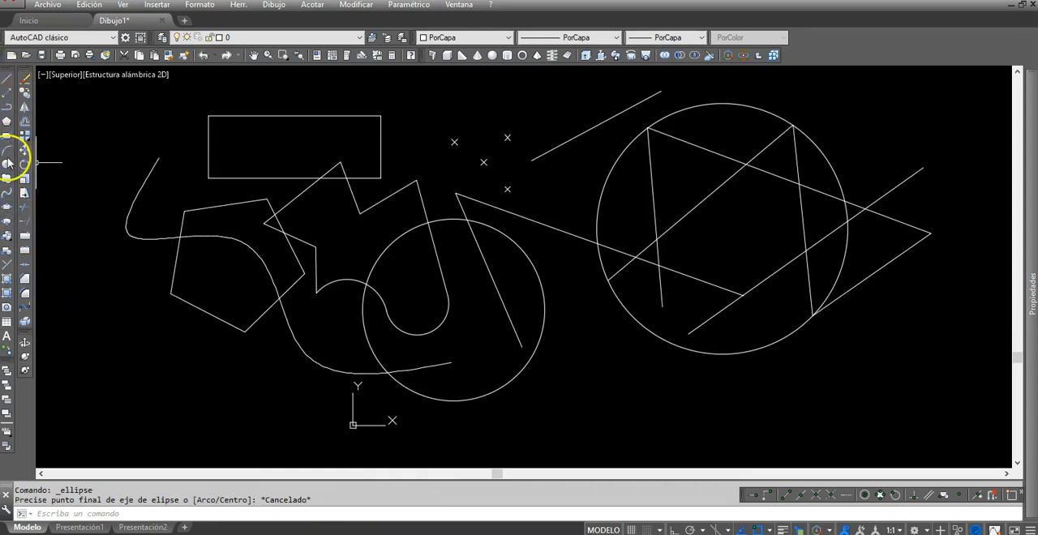
Step: Create the multiline text "asxcasc sdcsdcscsdc" in a wide text box below the pentagon, at text height 2.5
left_click(6, 339)
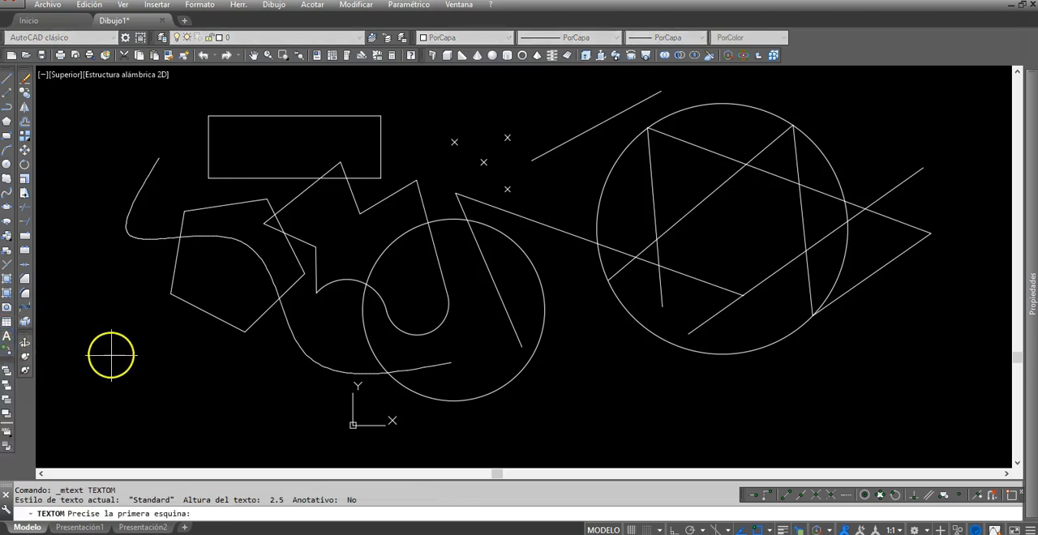
left_click(93, 347)
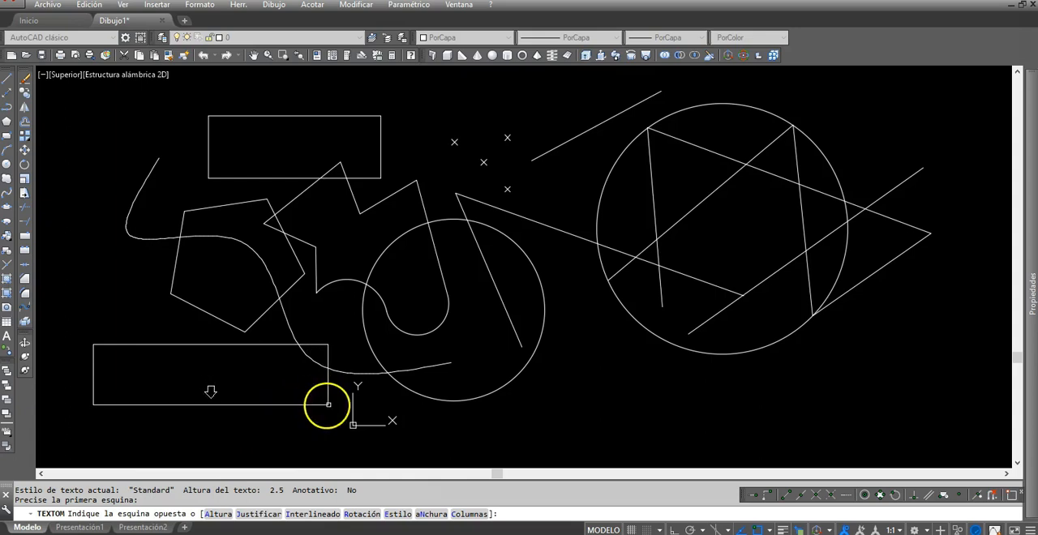
left_click(490, 421)
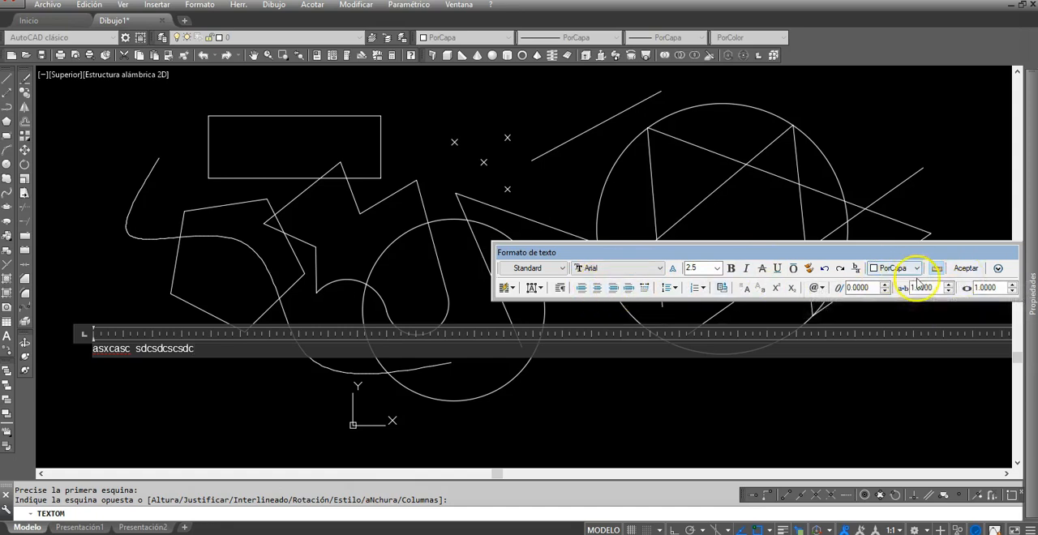
left_click(962, 269)
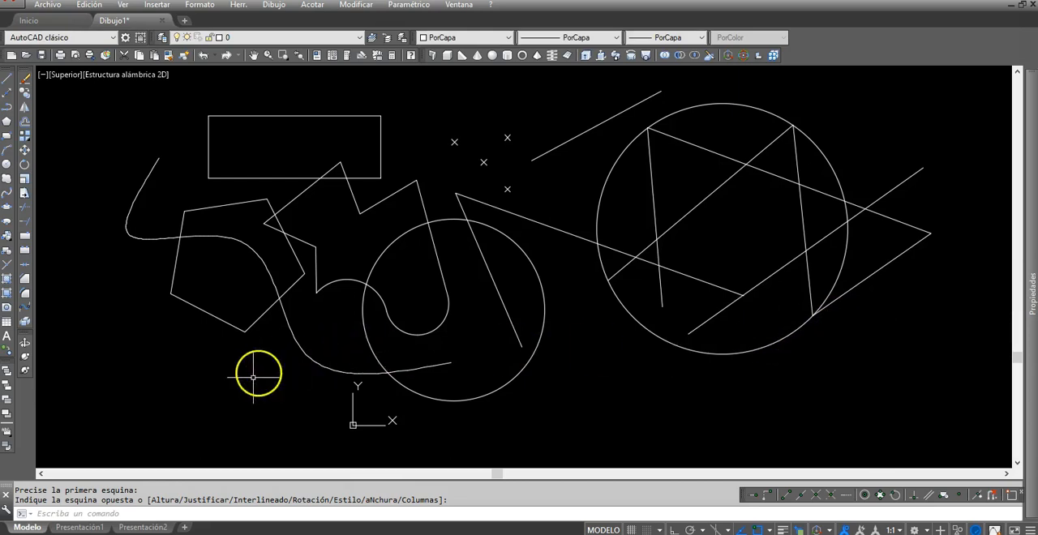
Step: Examine the new multiline text below the pentagon to judge its size against the rest of the drawing
middle_click_drag(180, 382, 208, 368)
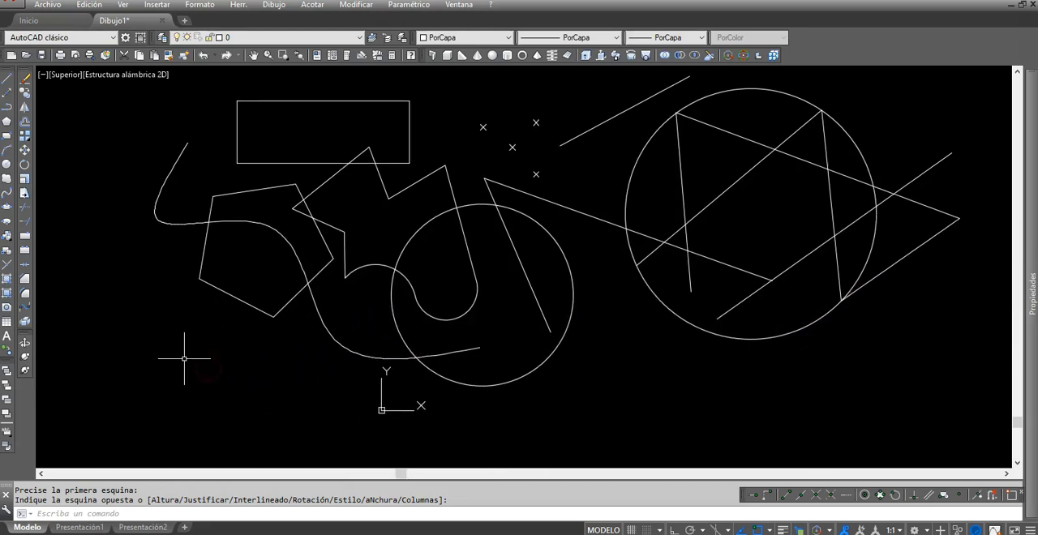
scroll(184, 357, "up", 10)
scroll(349, 332, "up", 3)
scroll(352, 346, "down", 10)
scroll(353, 360, "down", 5)
scroll(260, 373, "up", 6)
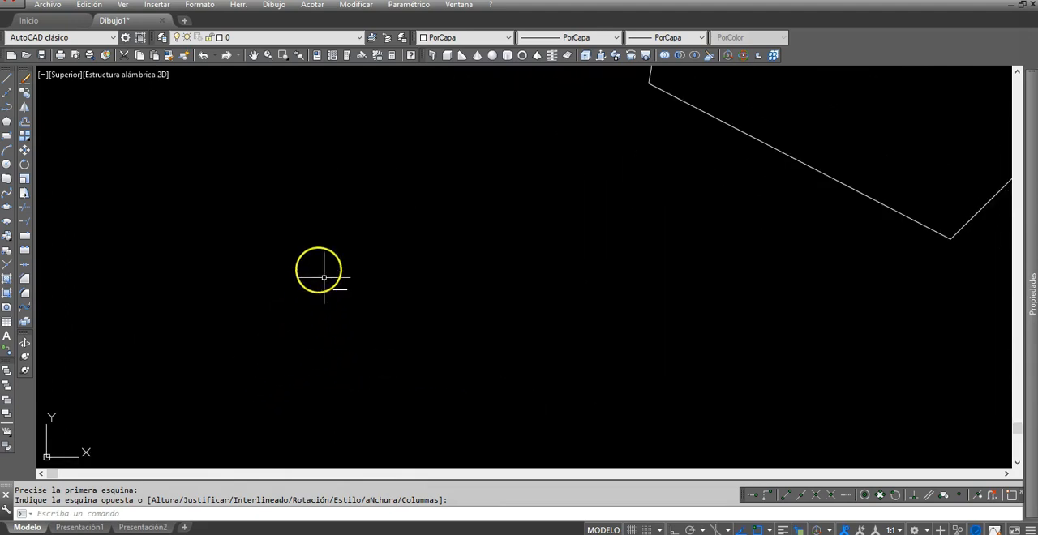
scroll(346, 305, "down", 5)
scroll(357, 306, "down", 5)
scroll(406, 324, "up", 3)
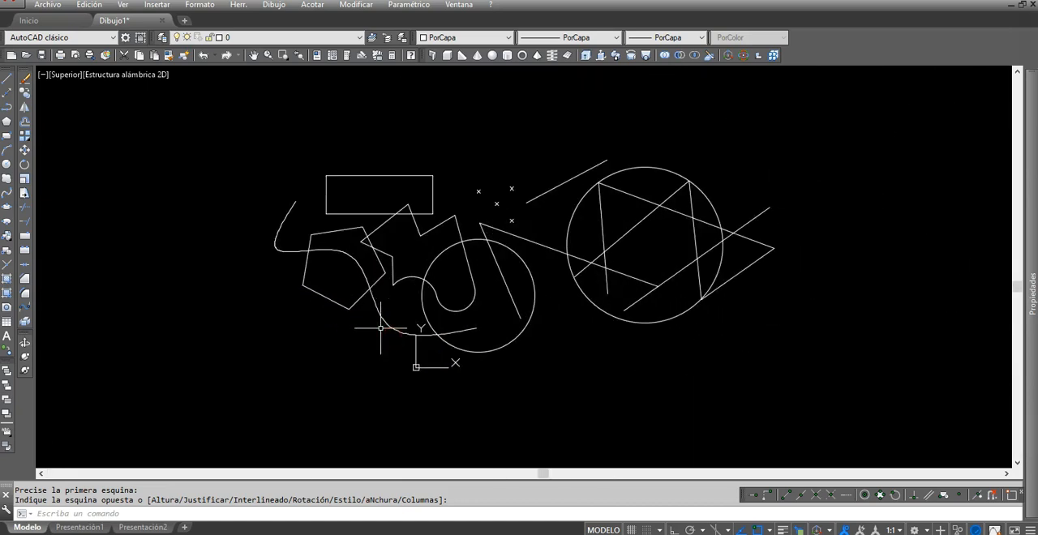
scroll(380, 328, "up", 2)
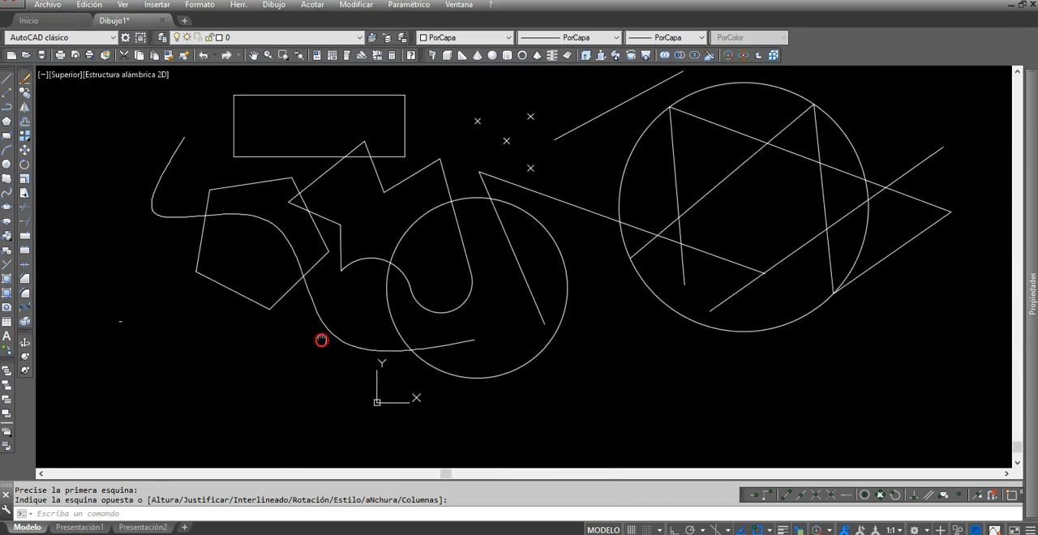
Step: Create the single-line text "sdfsfsfds dfgdg" below the pentagon, with height 100 and rotation angle 0
left_click(274, 7)
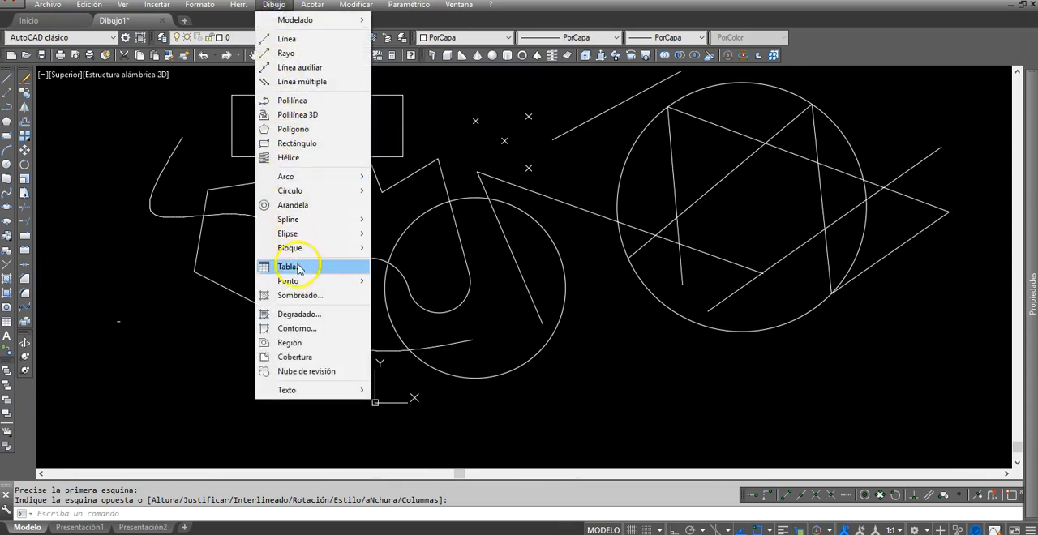
mouse_move(314, 390)
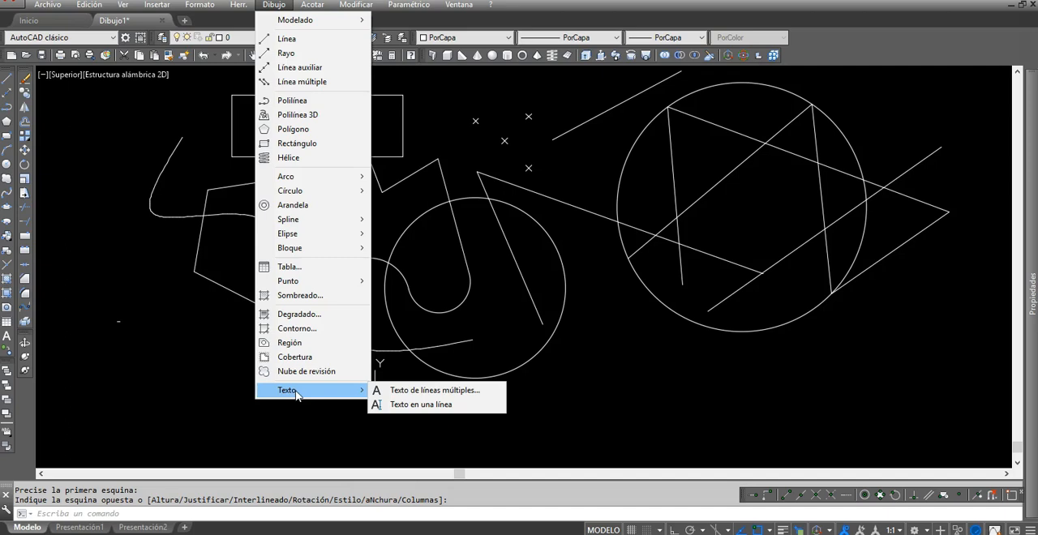
left_click(419, 406)
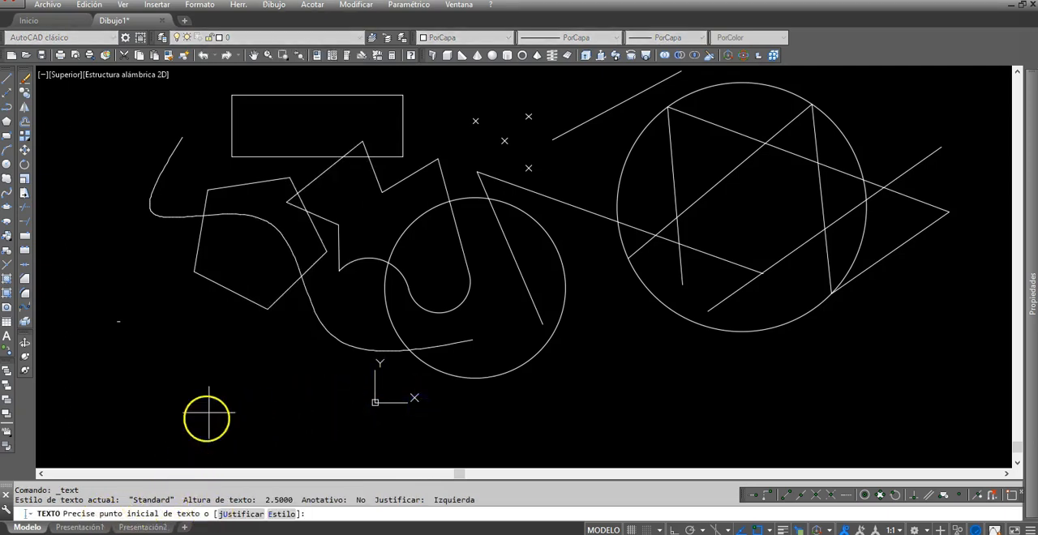
left_click(238, 400)
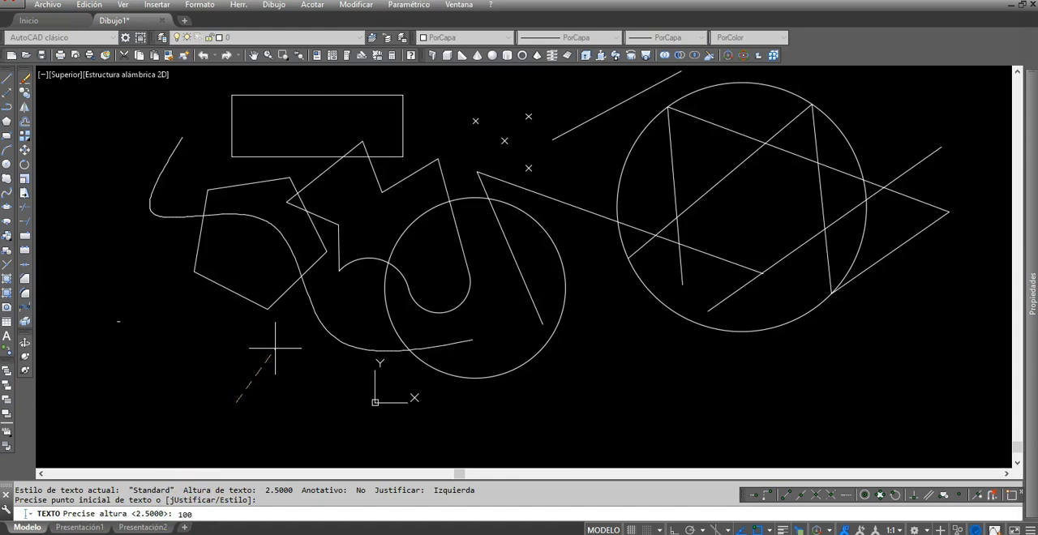
key("Return")
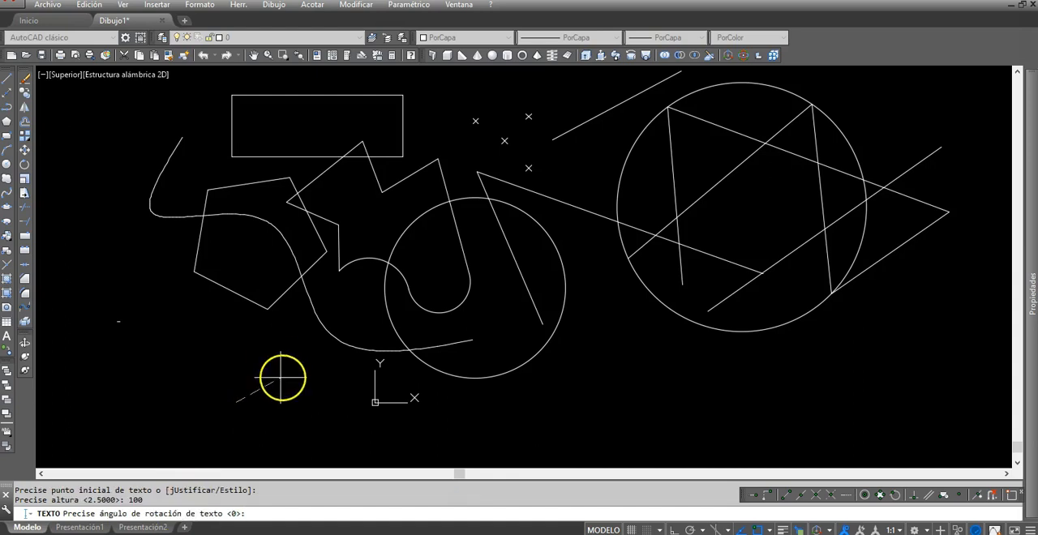
right_click(290, 343)
type("sdfsfsfd")
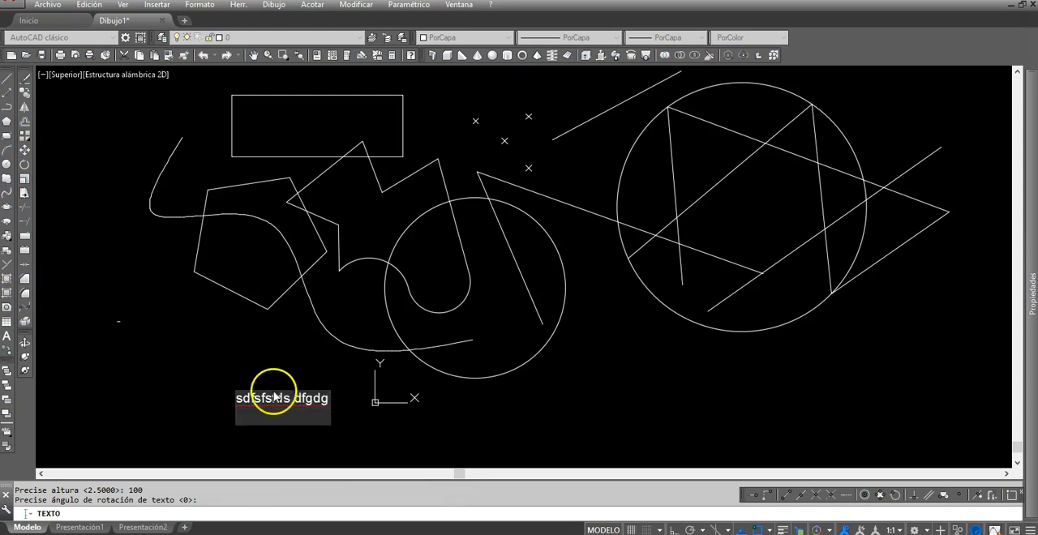
key("Return")
key("Return")
left_click(271, 395)
key("Escape")
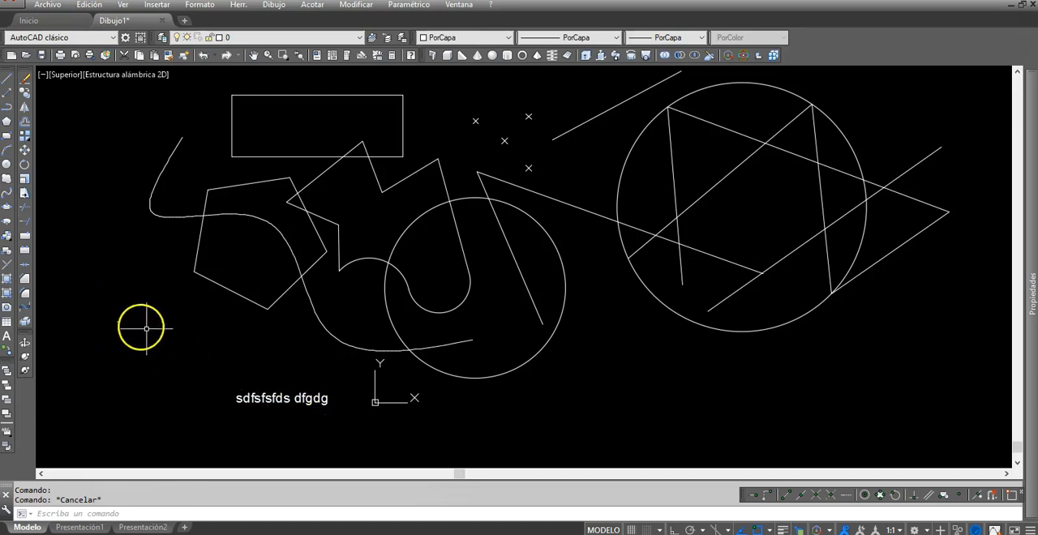